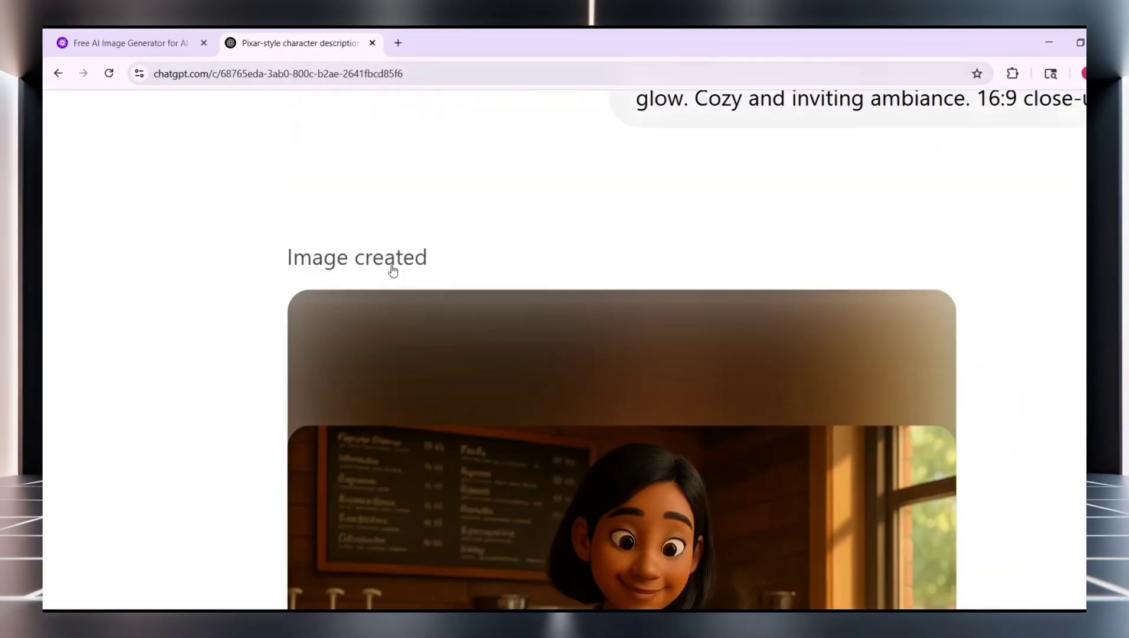
- Scroll up and down through the page before signing in to Magi
scroll(393, 270, "up", 15)
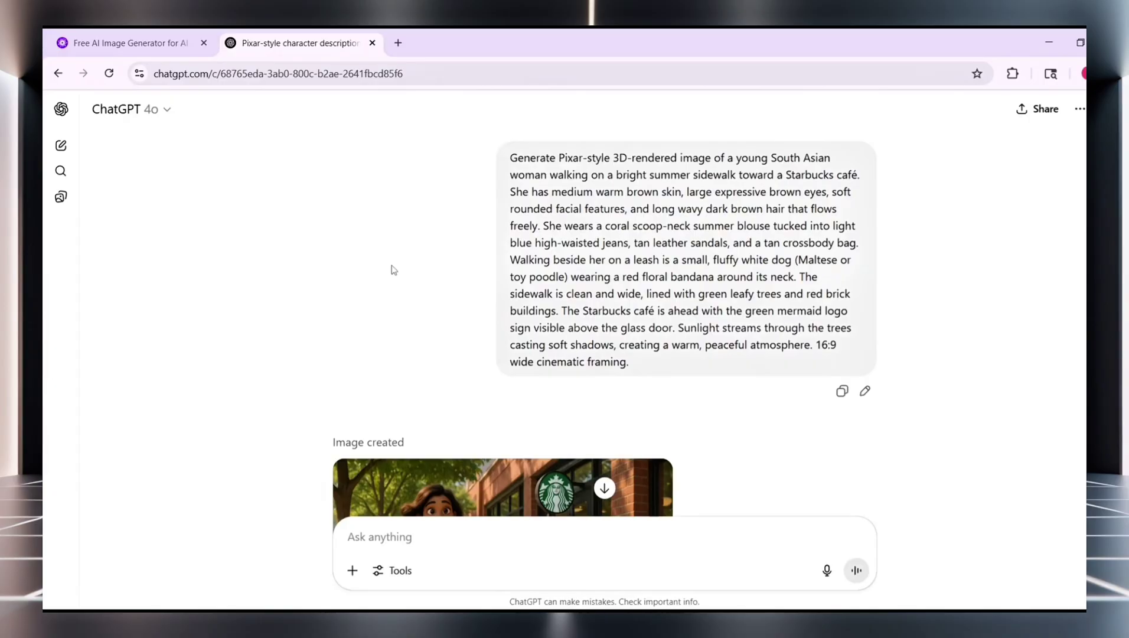
scroll(392, 270, "down", 6)
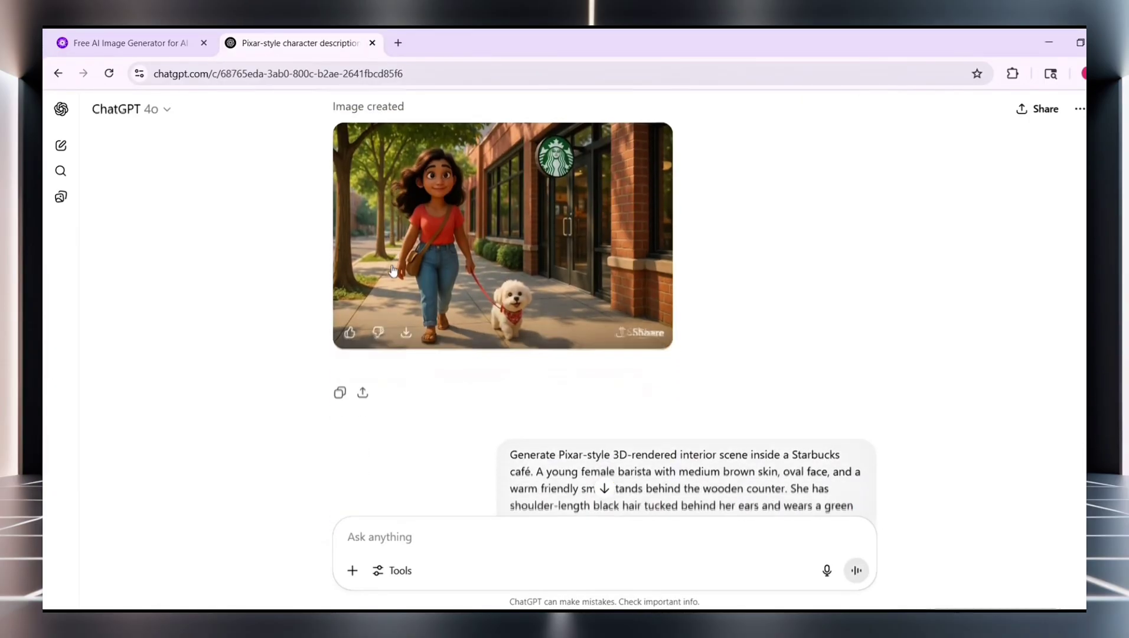
scroll(393, 270, "up", 5)
scroll(393, 270, "down", 6)
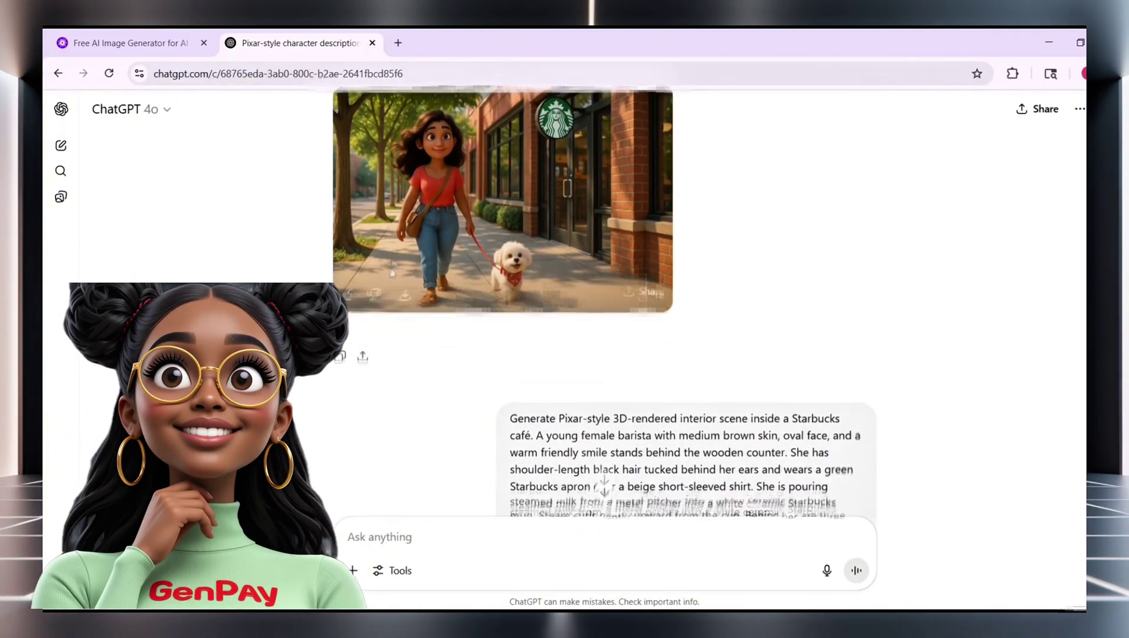
scroll(393, 270, "down", 5)
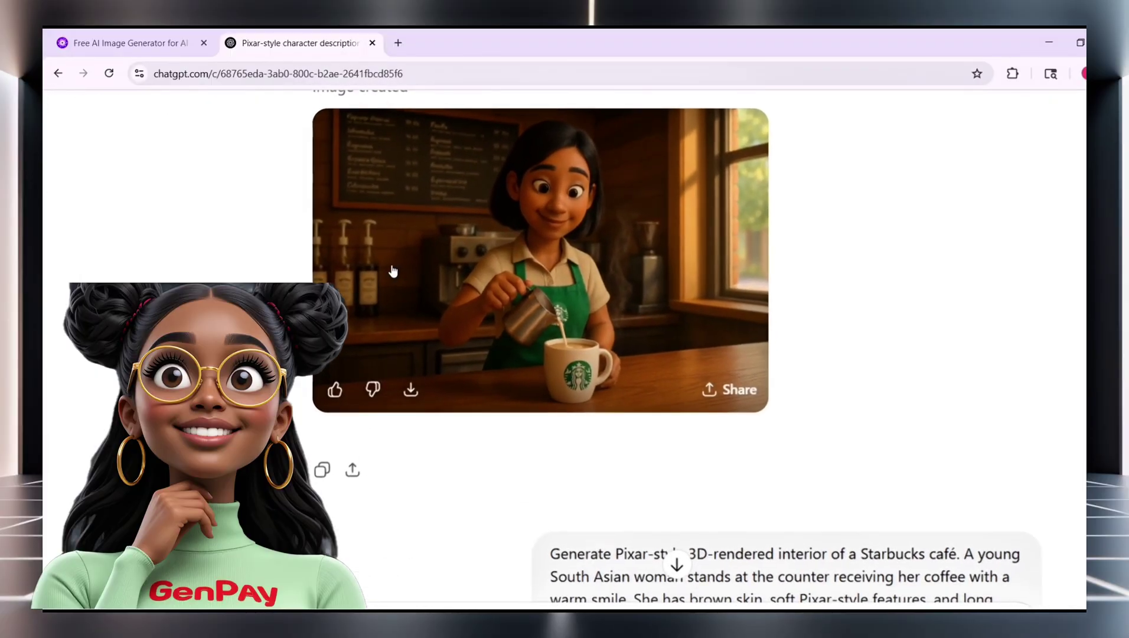
scroll(393, 270, "down", 10)
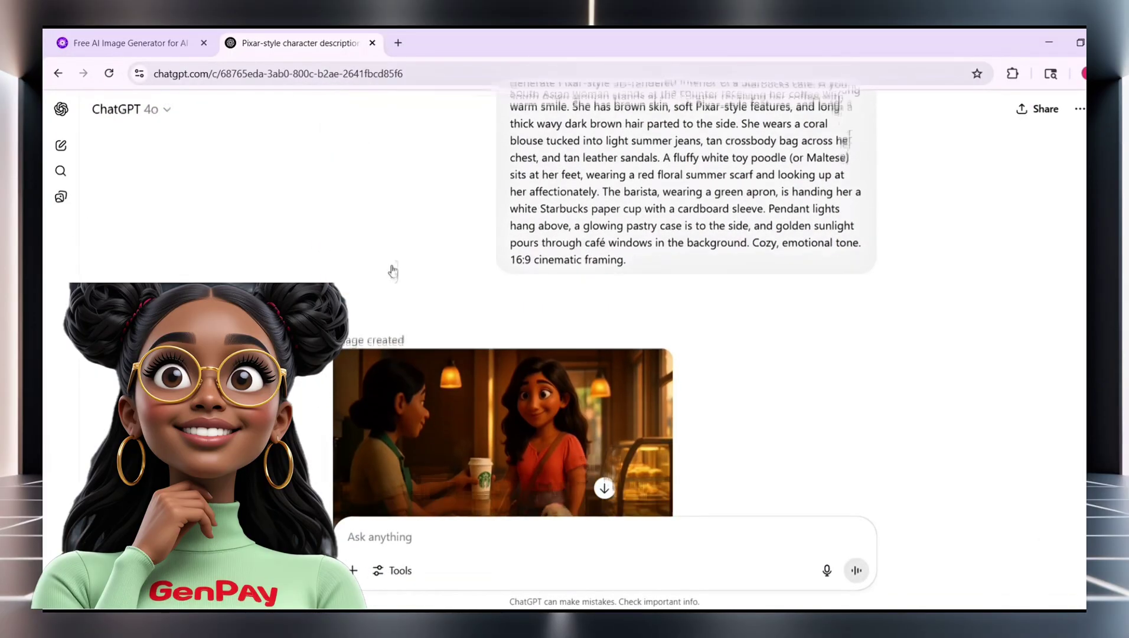
scroll(393, 270, "up", 2)
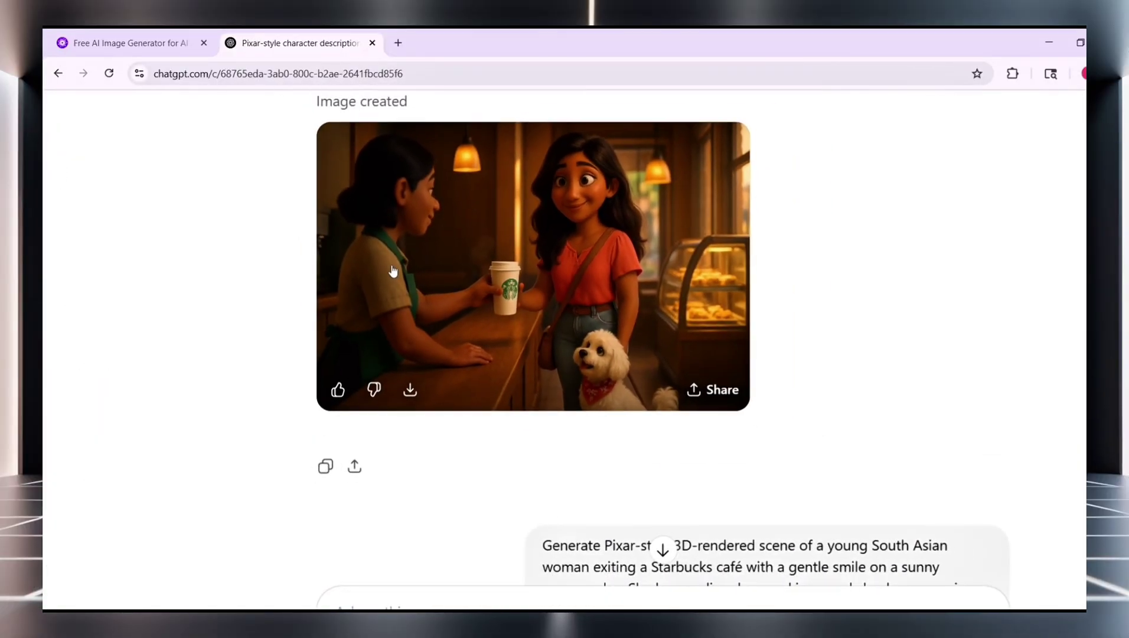
scroll(392, 270, "down", 15)
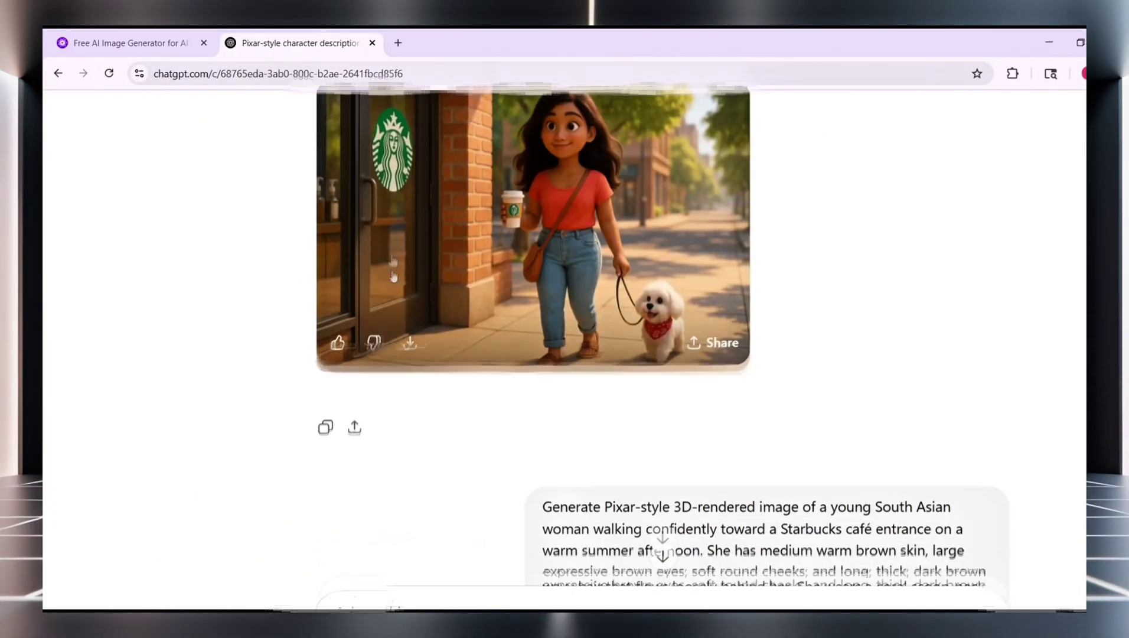
scroll(393, 269, "down", 15)
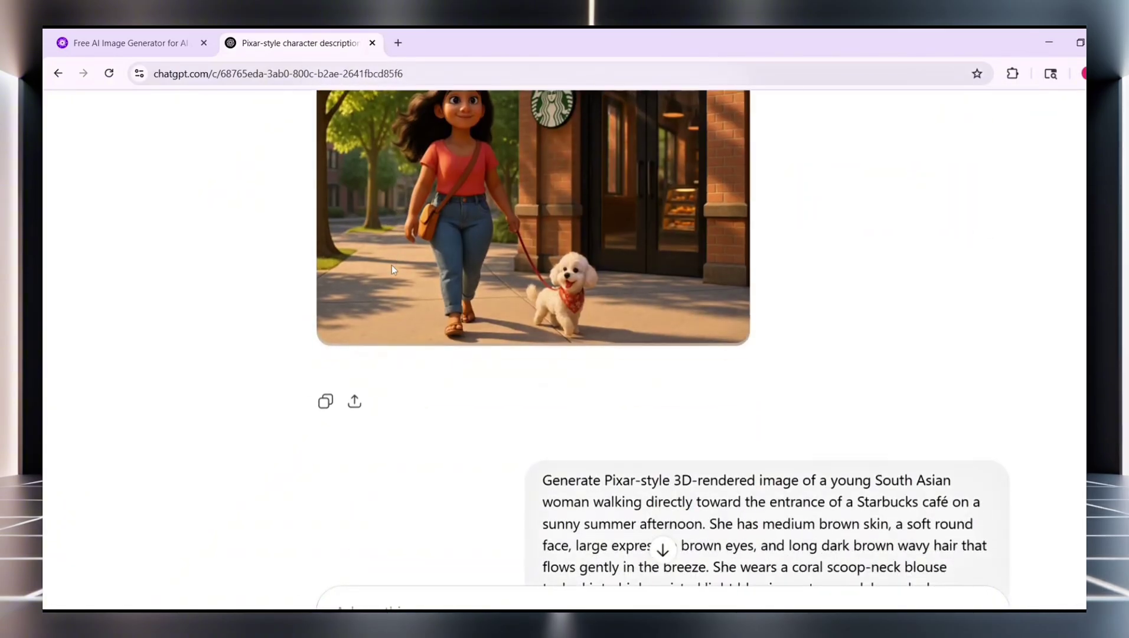
scroll(392, 270, "down", 15)
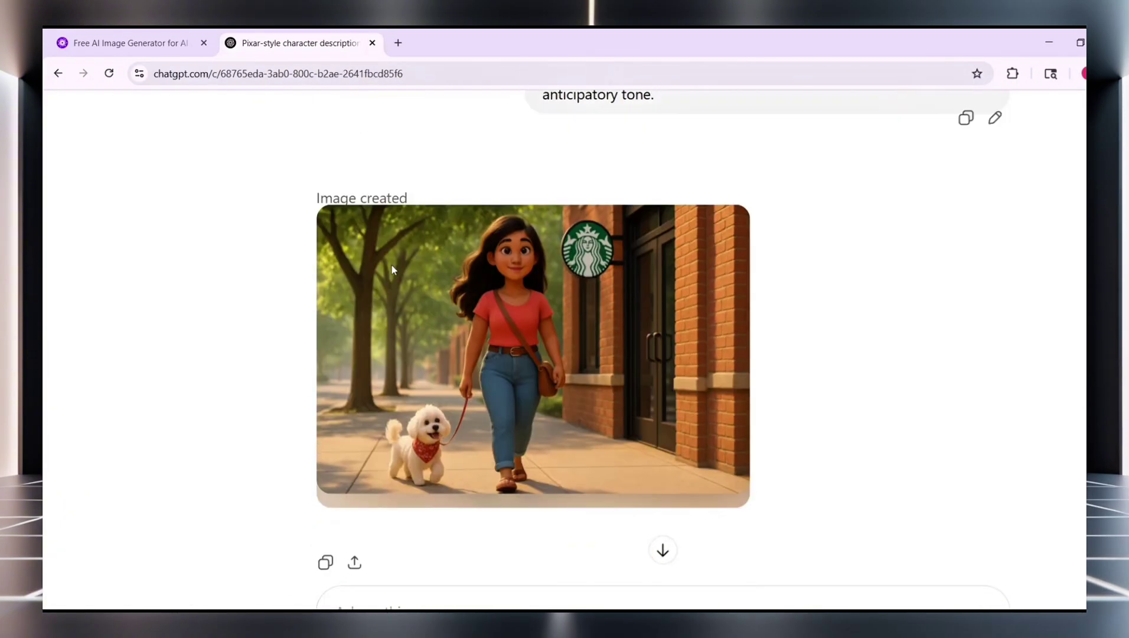
scroll(393, 270, "down", 15)
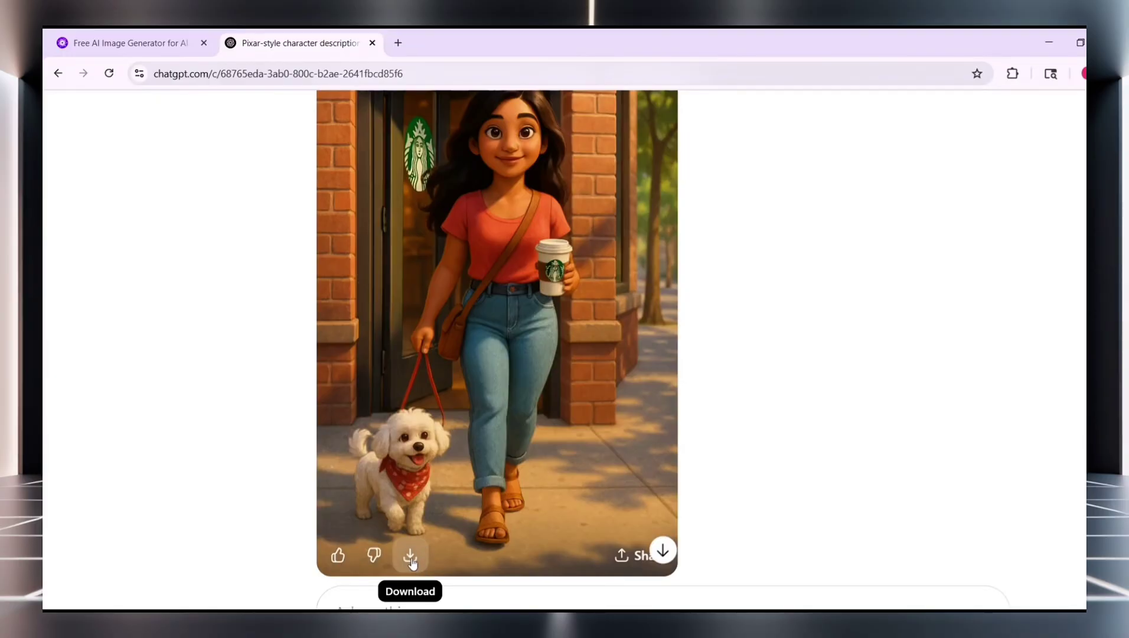
scroll(399, 551, "down", 7)
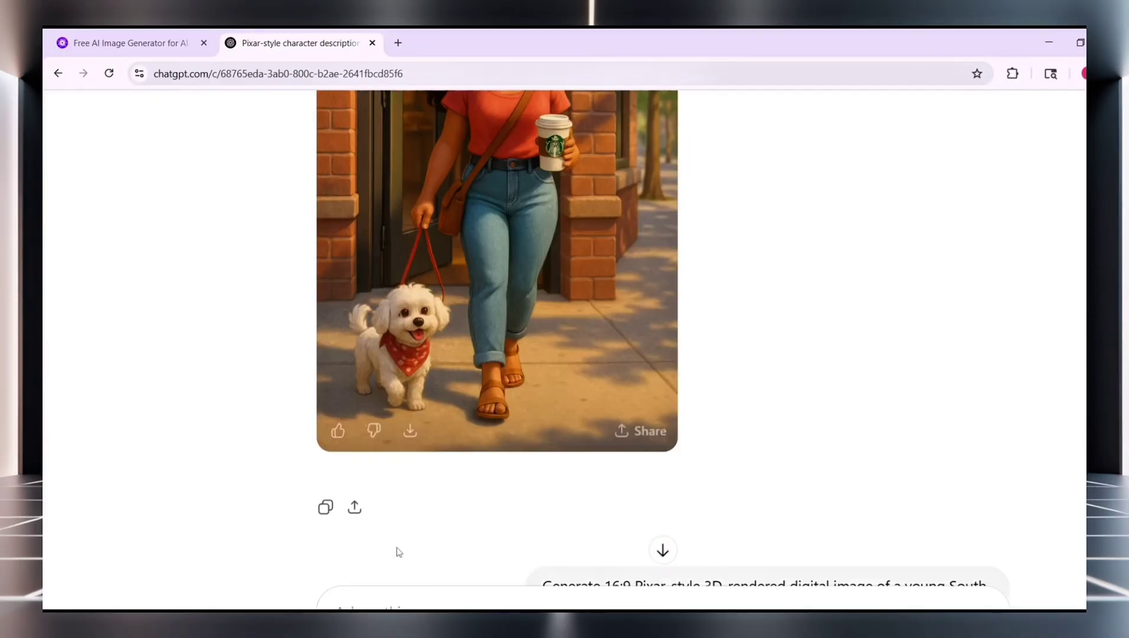
scroll(399, 552, "up", 7)
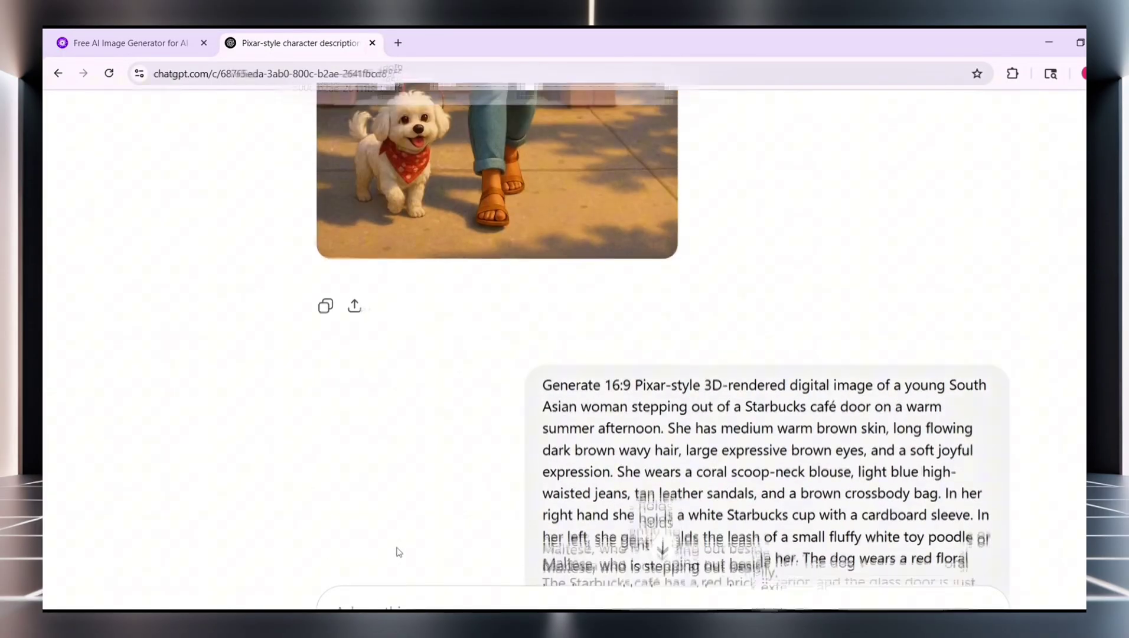
scroll(398, 552, "down", 7)
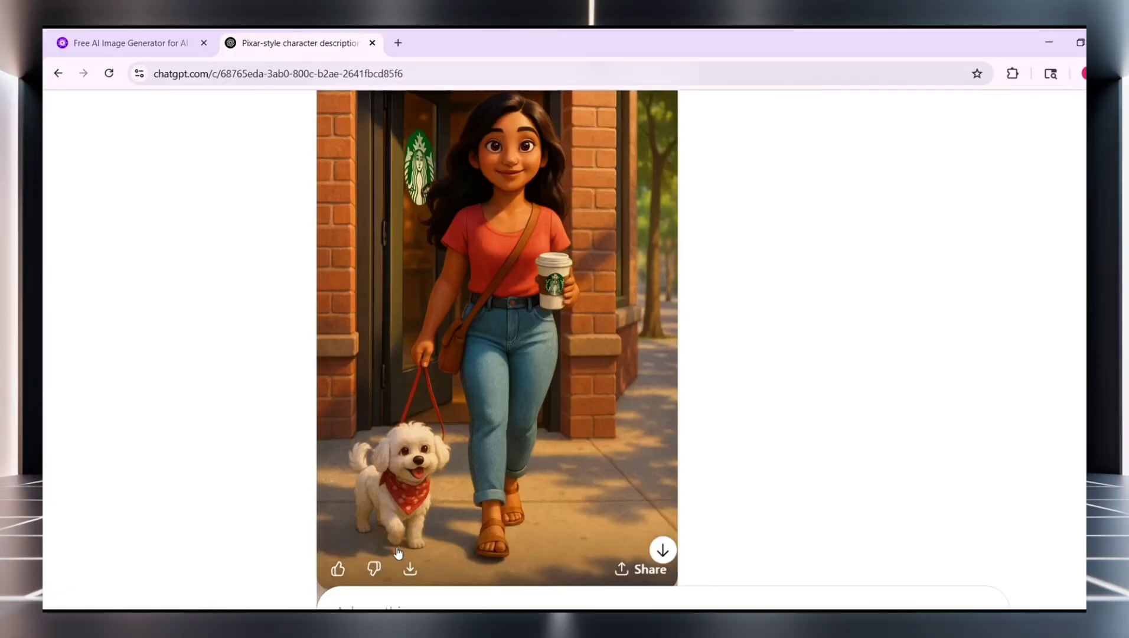
scroll(398, 552, "up", 5)
scroll(399, 552, "down", 4)
scroll(399, 552, "up", 2)
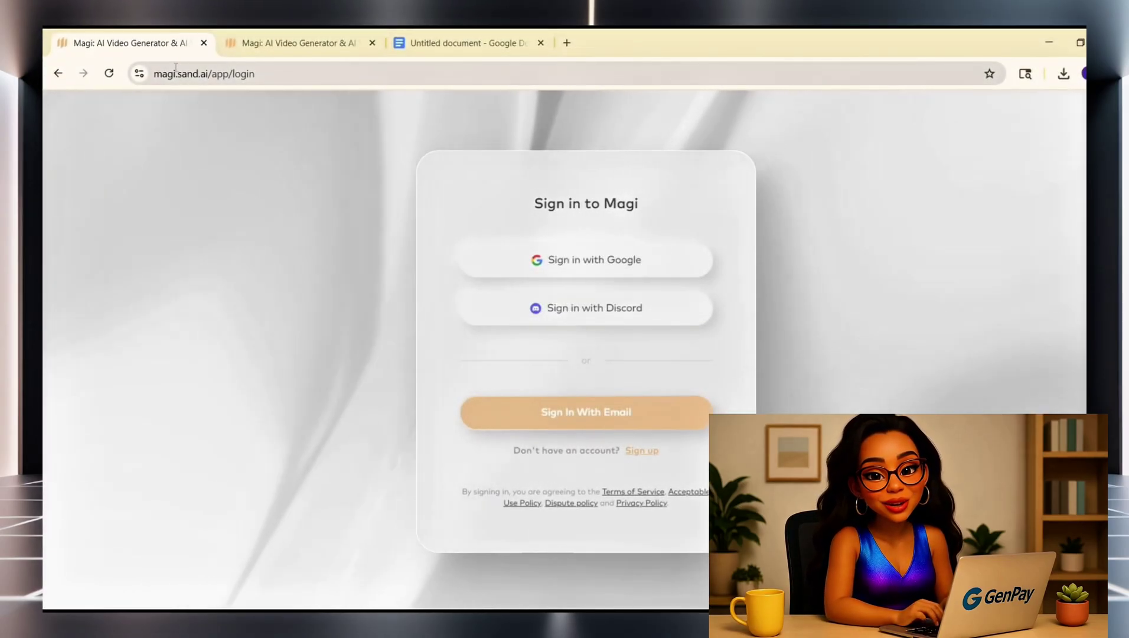
- Check the magi.sand.ai/app/login address, then choose Sign in with Google
left_click(172, 72)
double_click(204, 75)
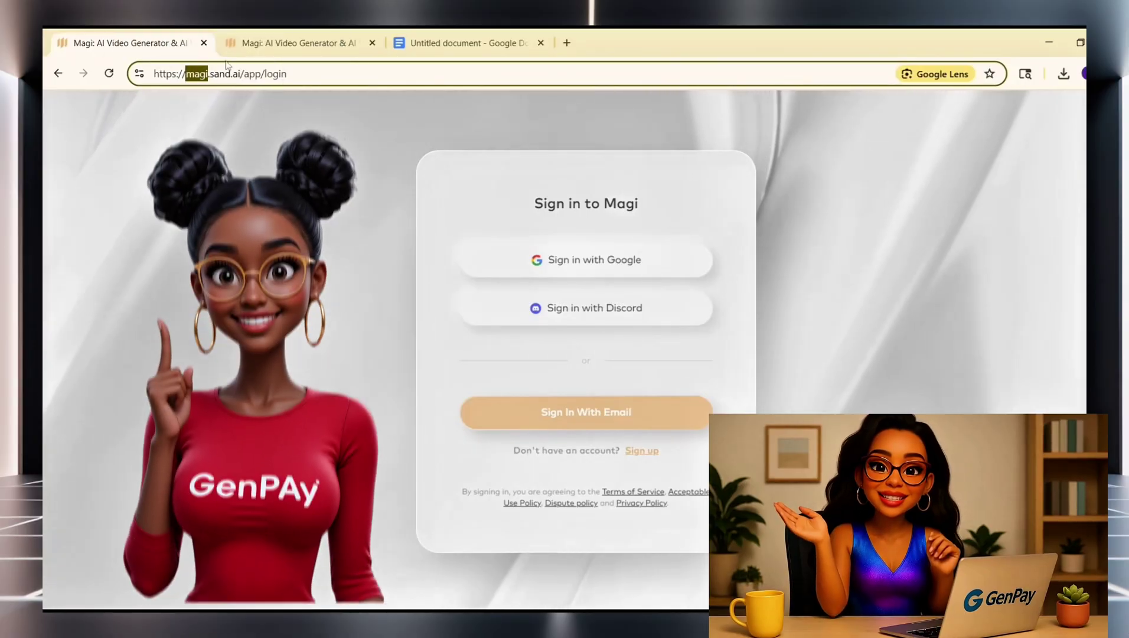
double_click(283, 72)
triple_click(290, 72)
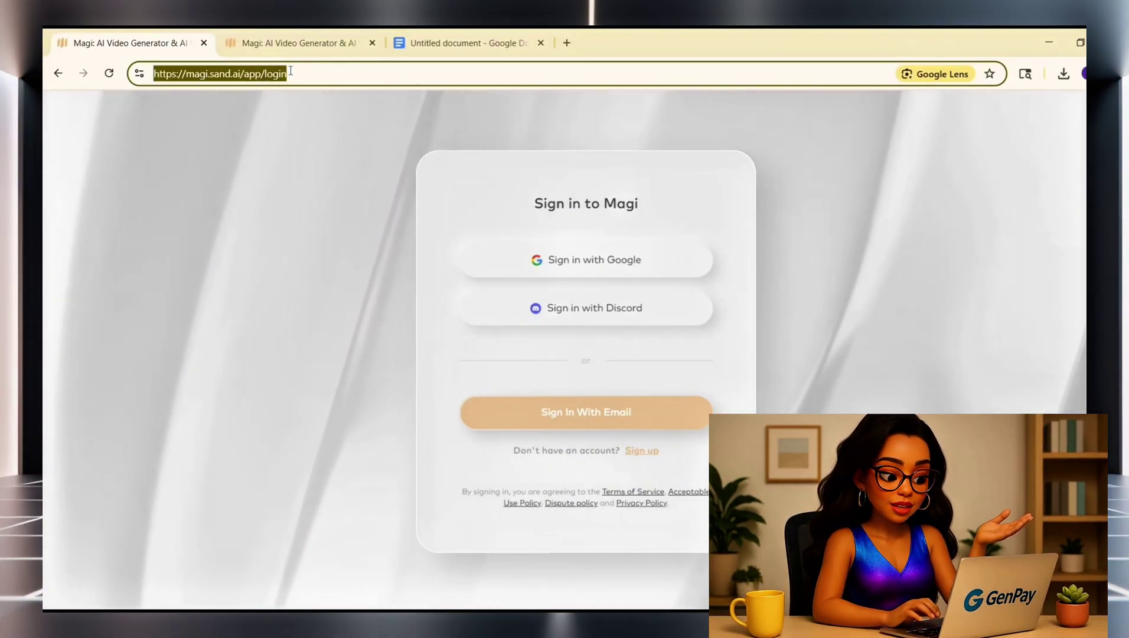
left_click(406, 142)
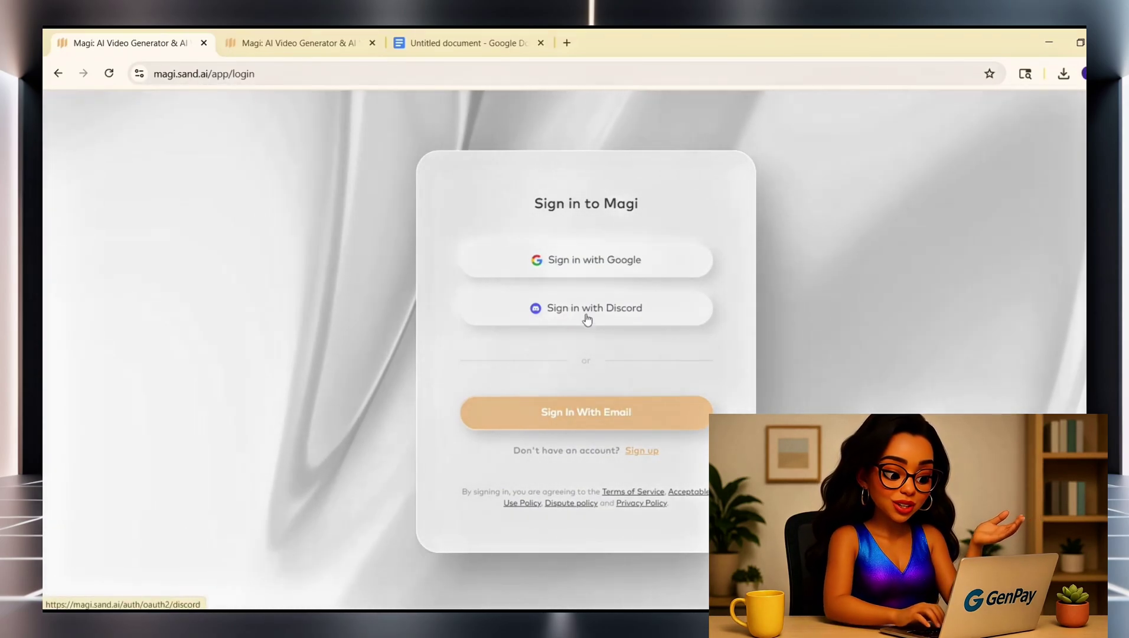
left_click(616, 261)
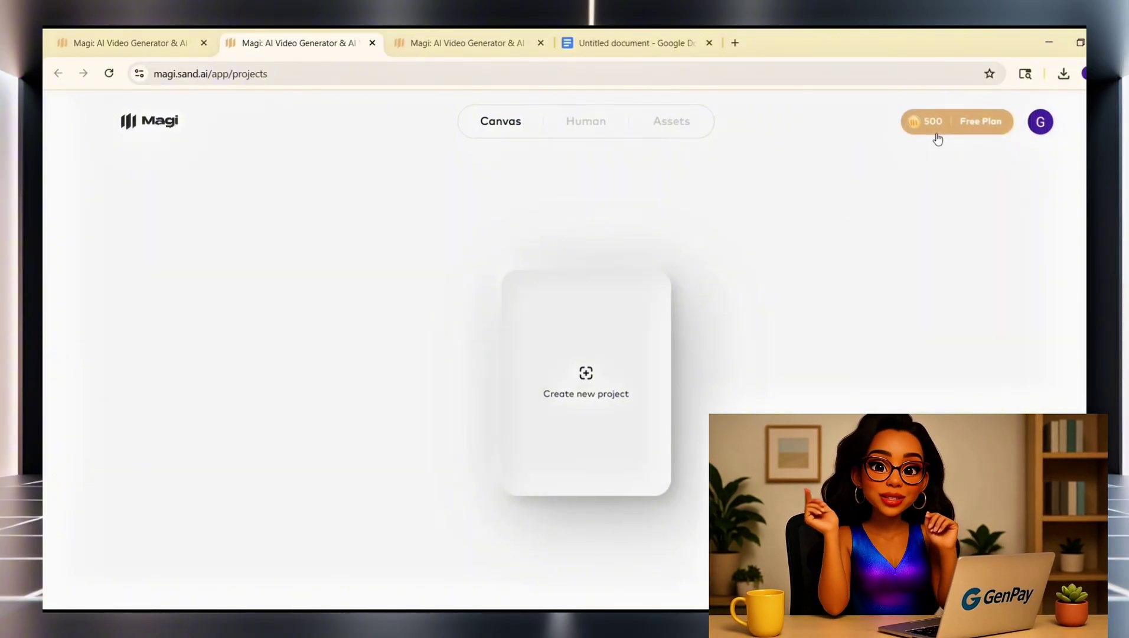
- Create a project from the uploaded woman-and-dog Starbucks image and attach an Image to Video card
left_click(605, 384)
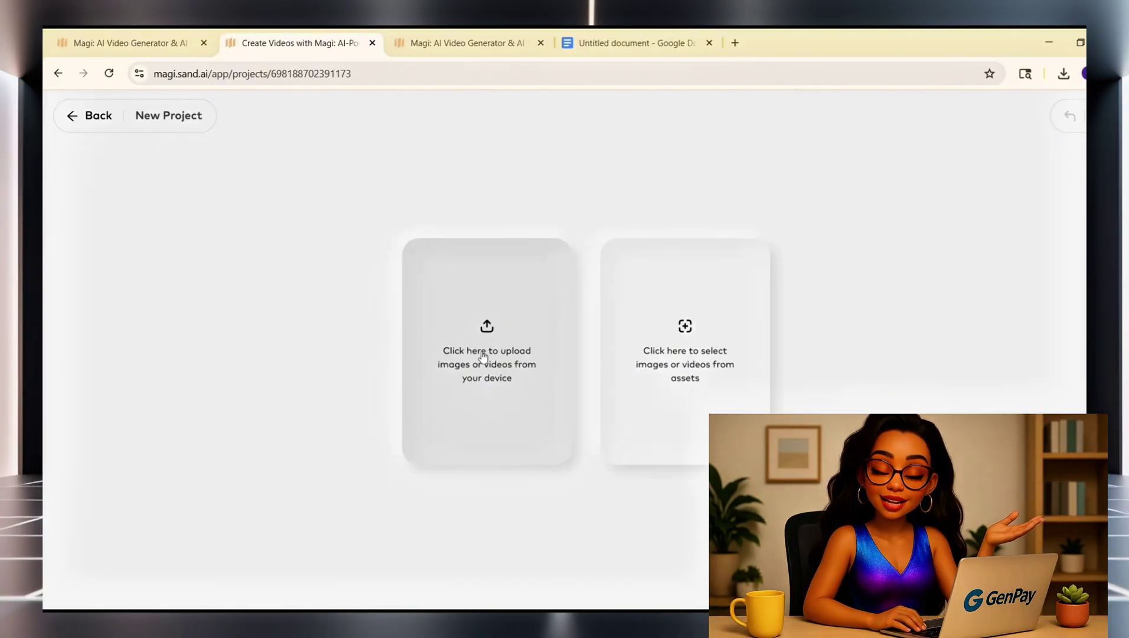
left_click(492, 375)
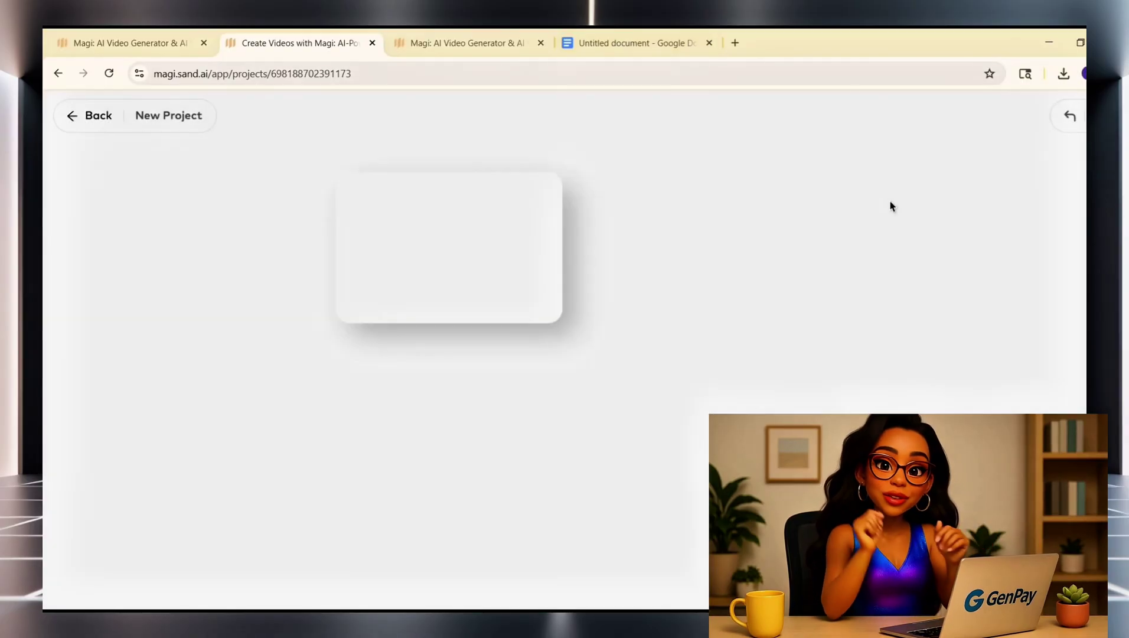
left_click(655, 47)
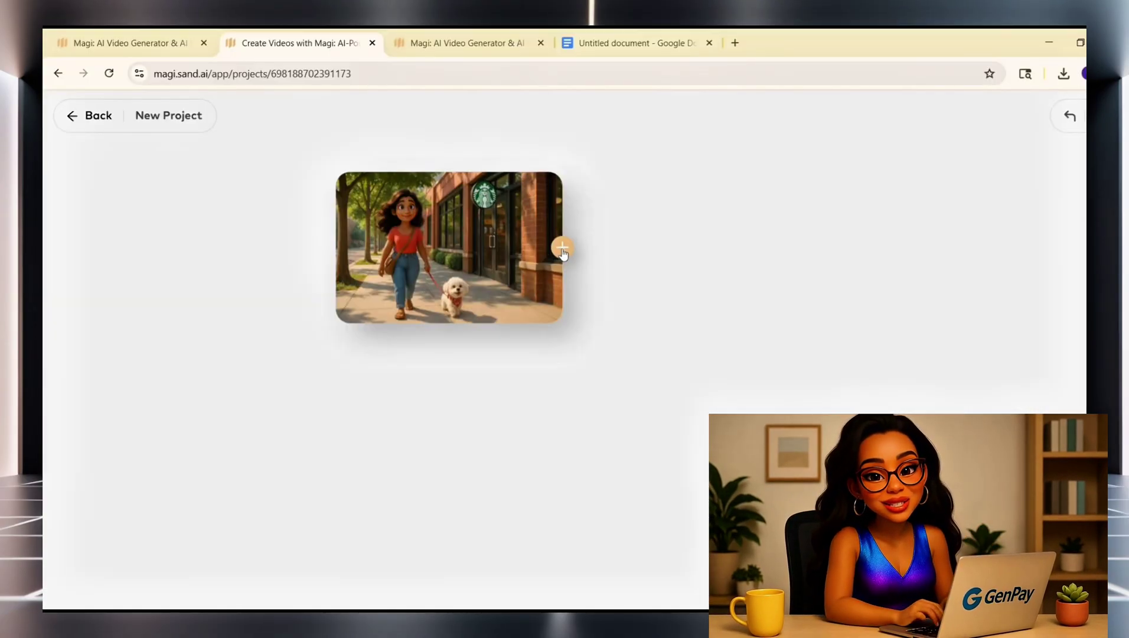
left_click(562, 248)
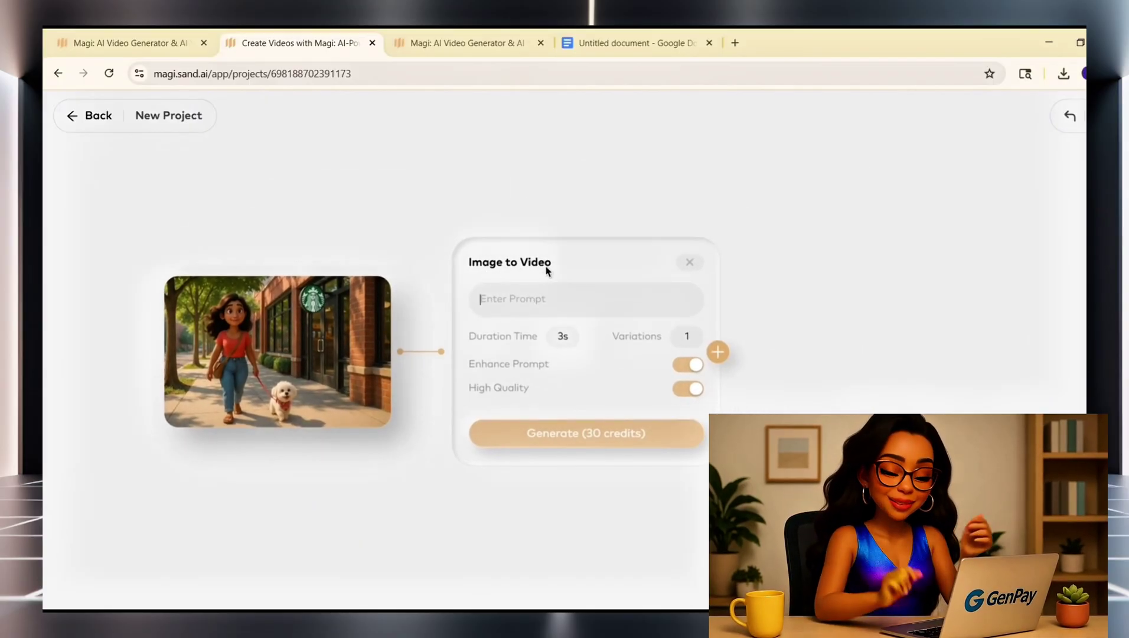
- Paste the Scene 1 camera description as the prompt and set the duration to 6s
key("ctrl+v")
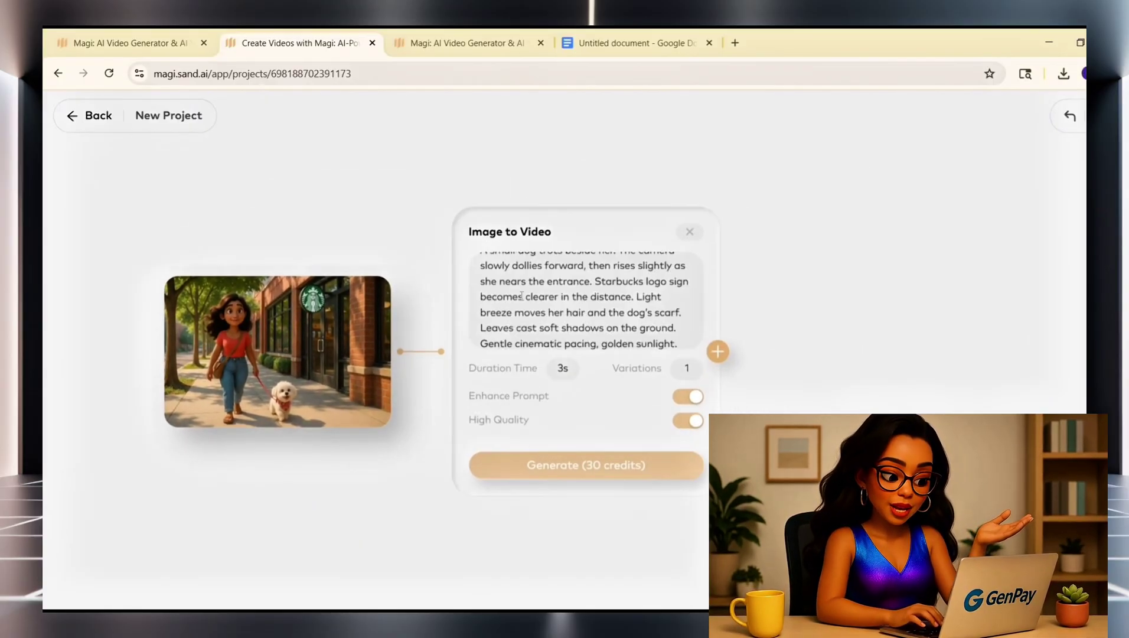
scroll(521, 296, "down", 1)
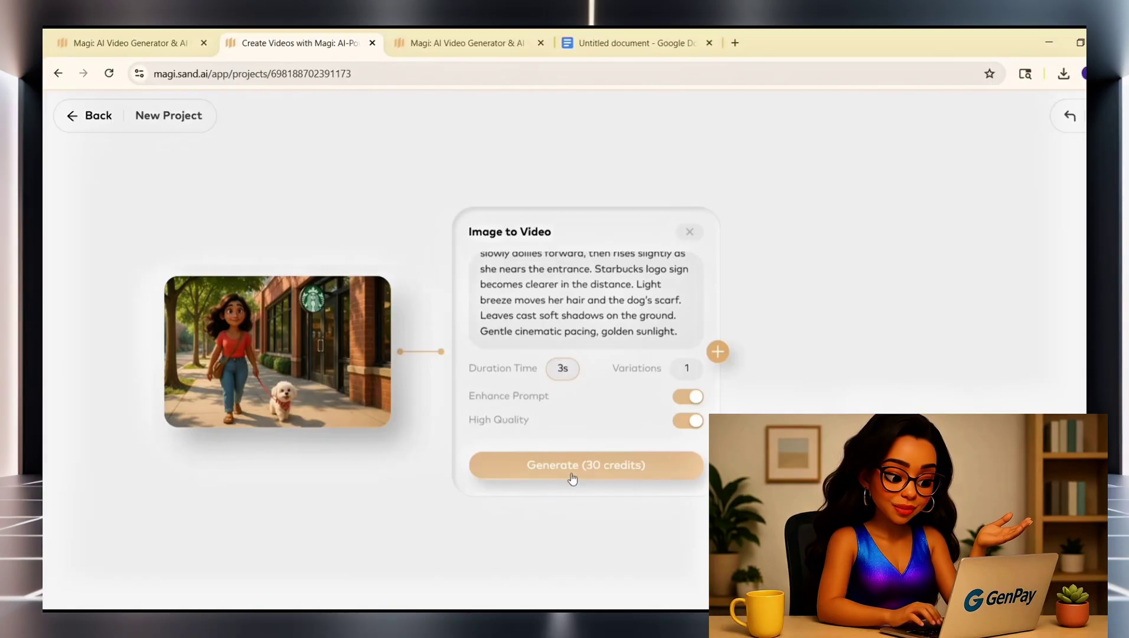
key("BackSpace")
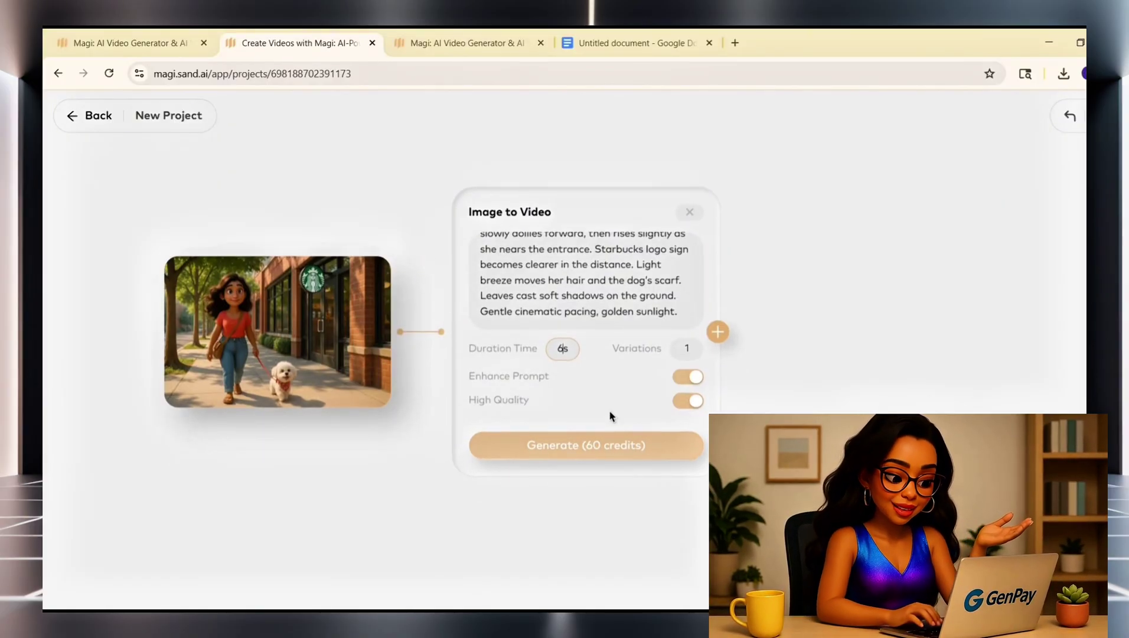
scroll(610, 416, "up", 1)
- Generate the clip, then return to a fresh Magi projects page
left_click(593, 484)
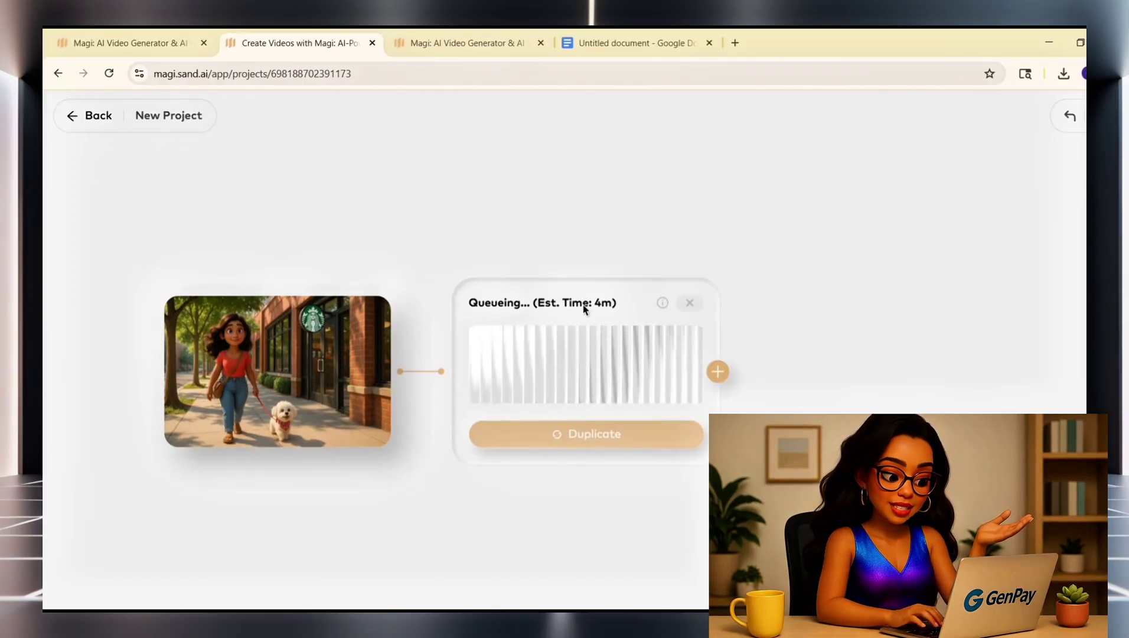
left_click(93, 118)
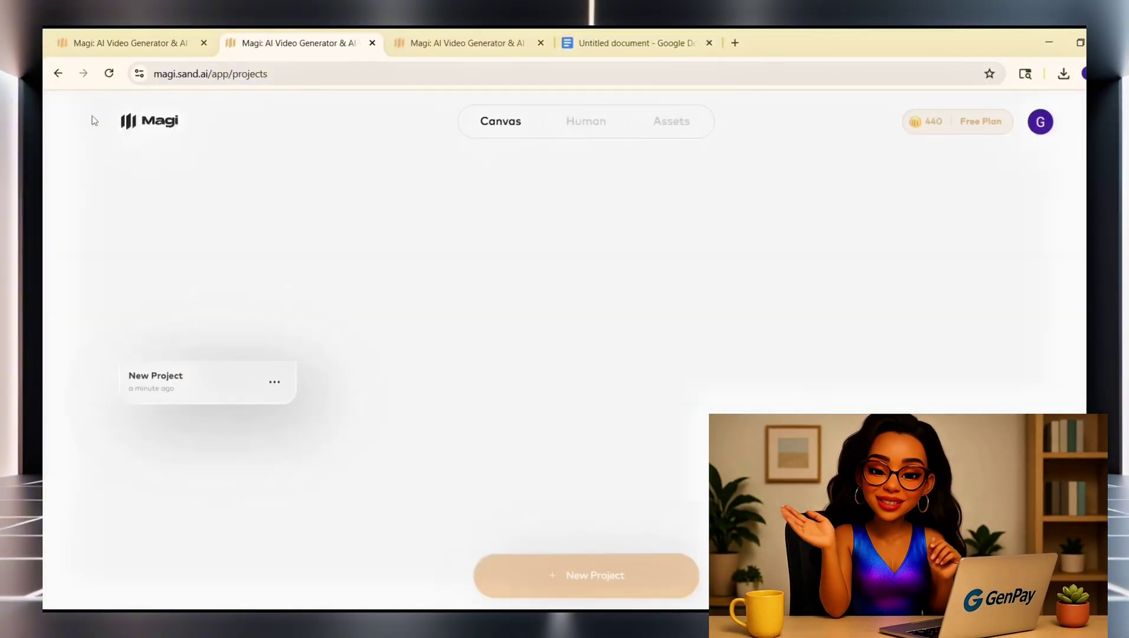
left_click(577, 584)
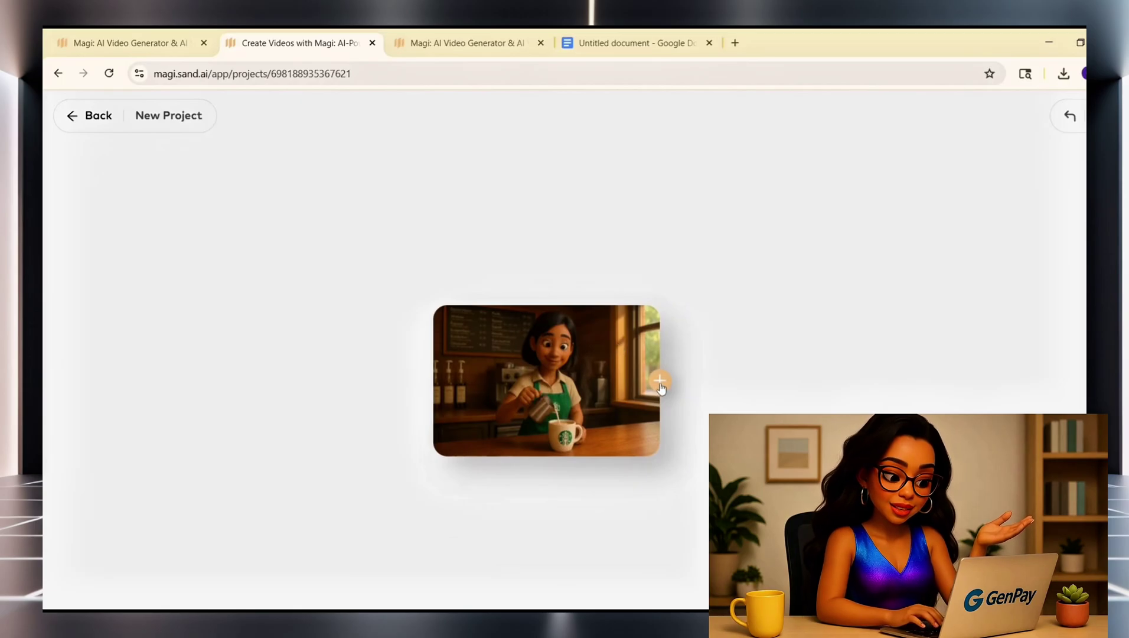
- Add Image to Video to the barista image, paste the camera-motion prompt, and generate
left_click(659, 381)
key("ctrl+v")
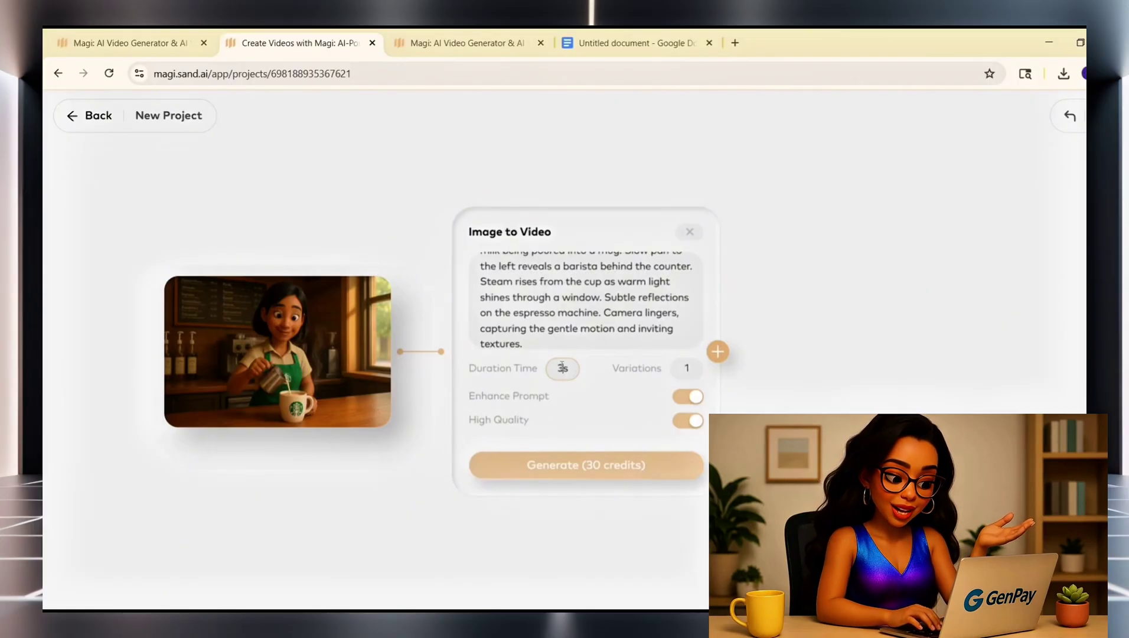
left_click(596, 466)
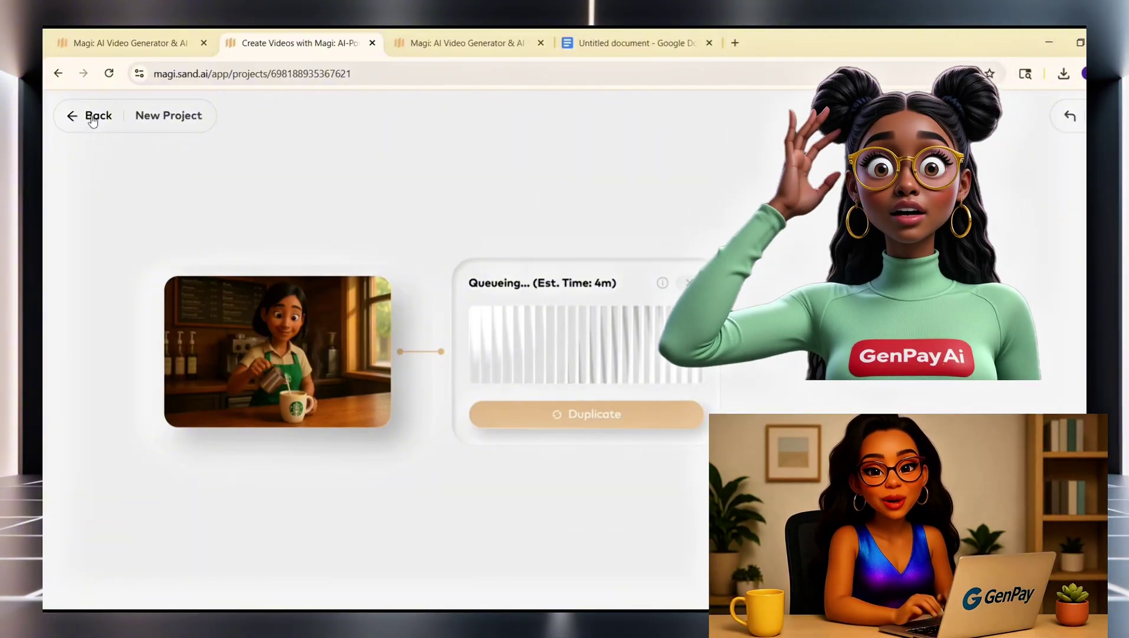
left_click(93, 116)
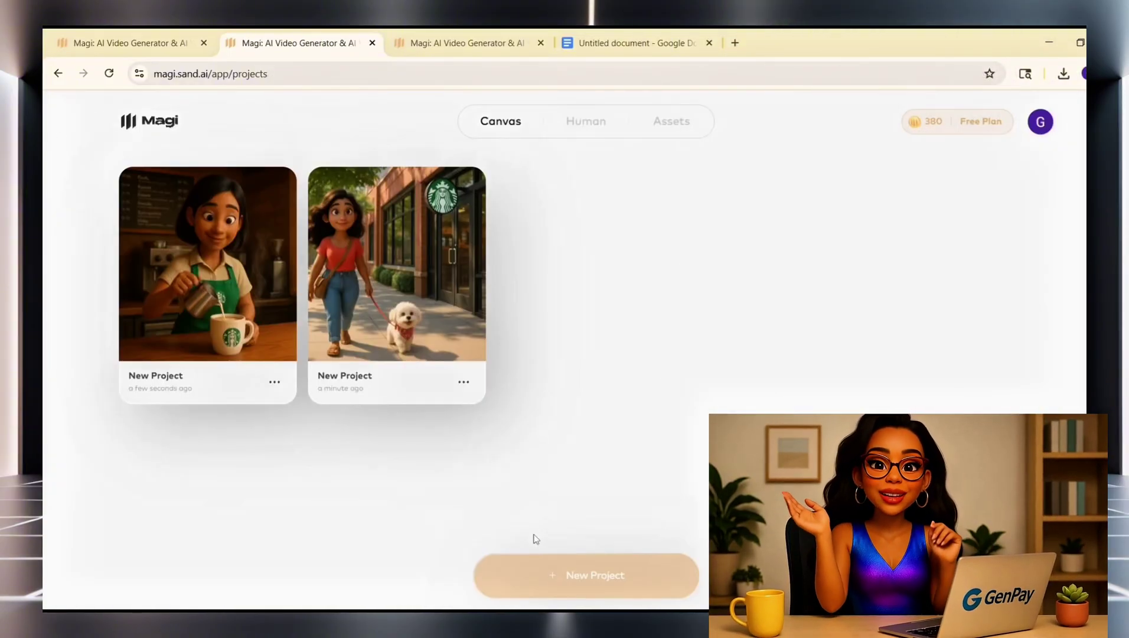
- Create a new project and generate the 6-second coffee-handoff clip
left_click(554, 590)
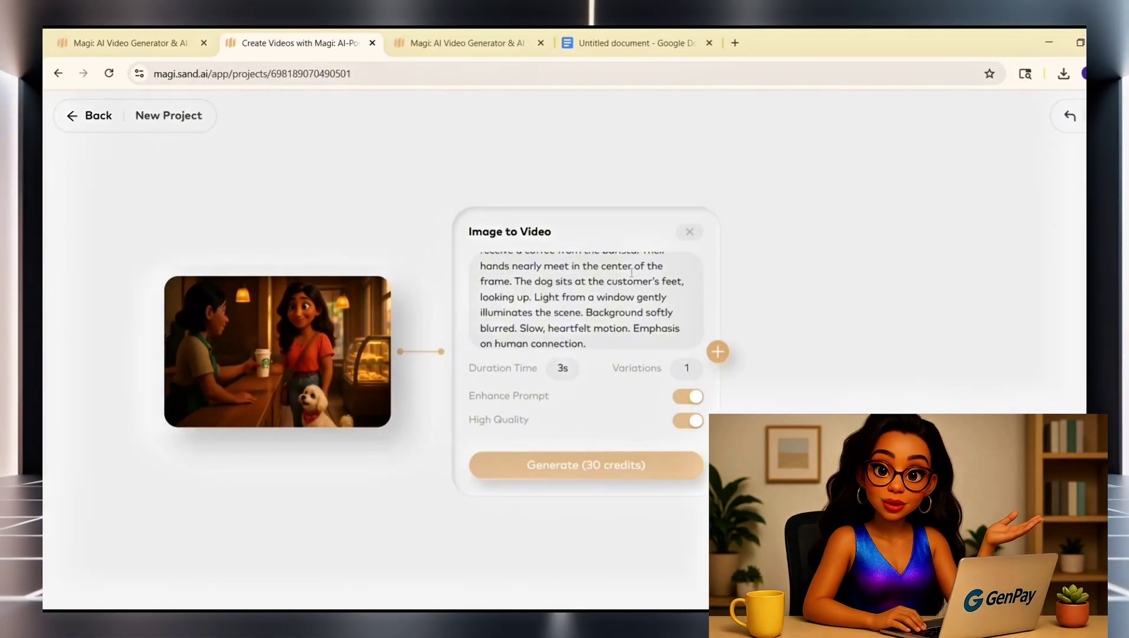
scroll(630, 284, "down", 1)
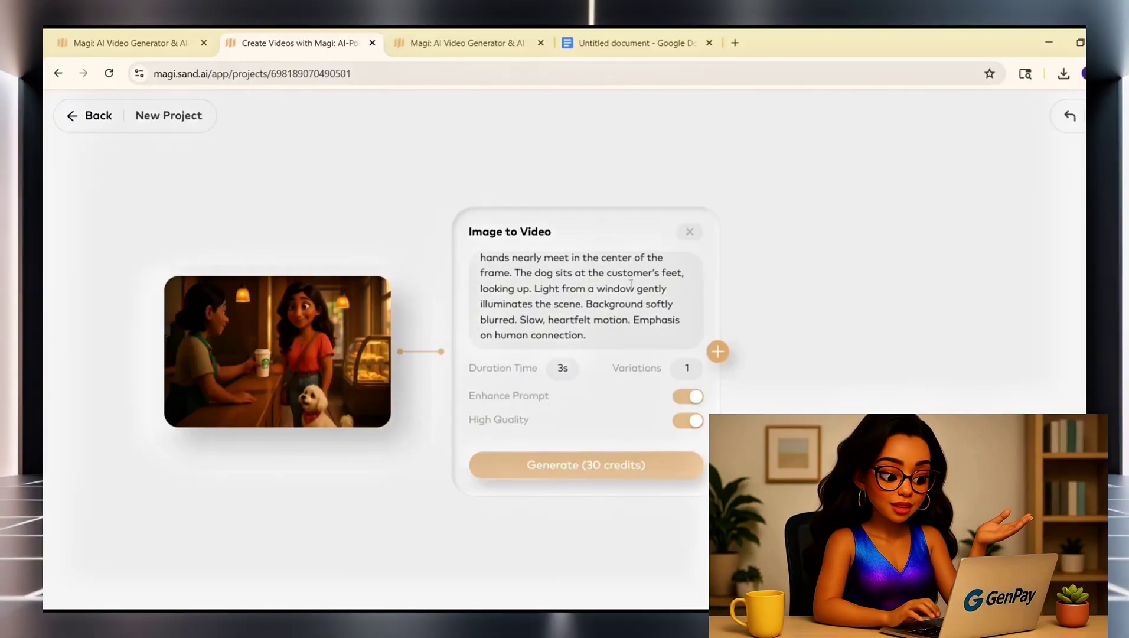
scroll(631, 284, "up", 3)
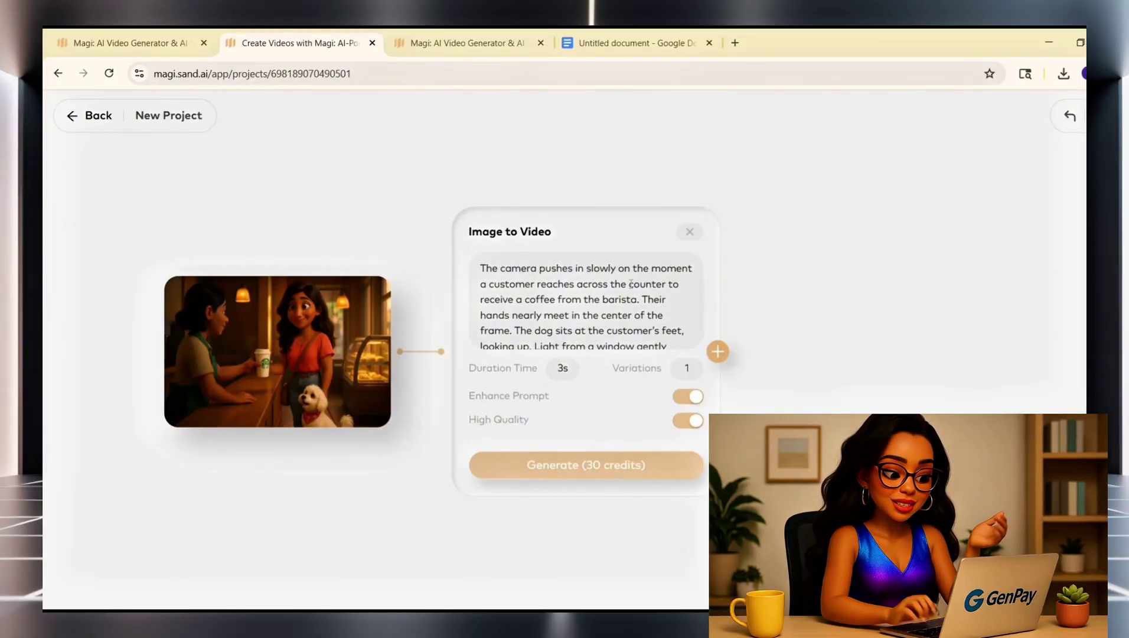
scroll(631, 284, "down", 3)
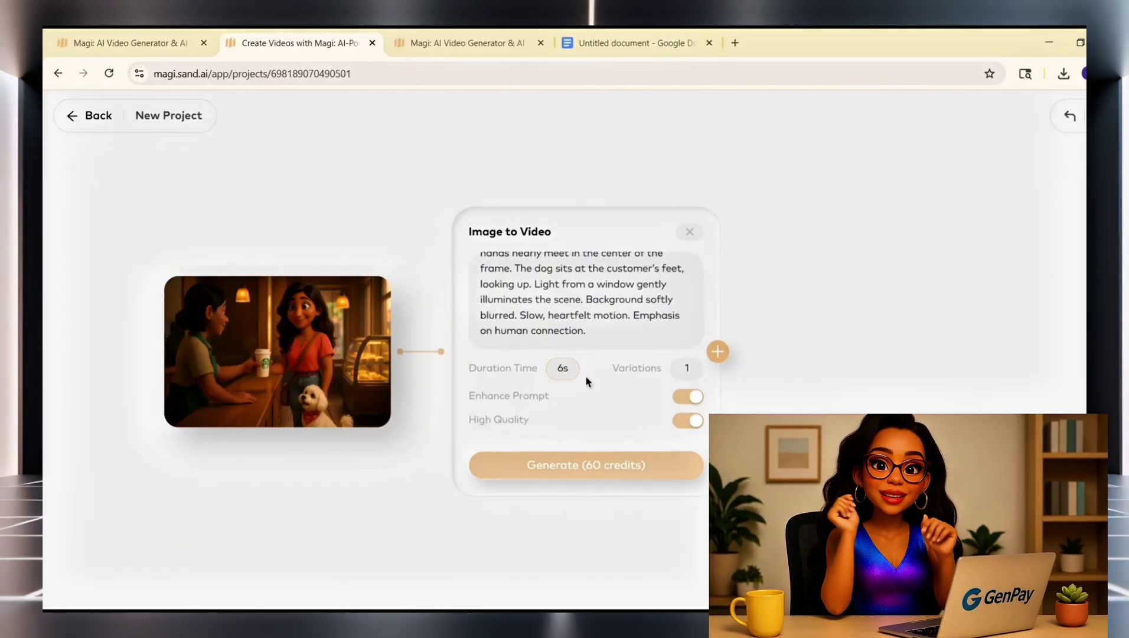
left_click(578, 466)
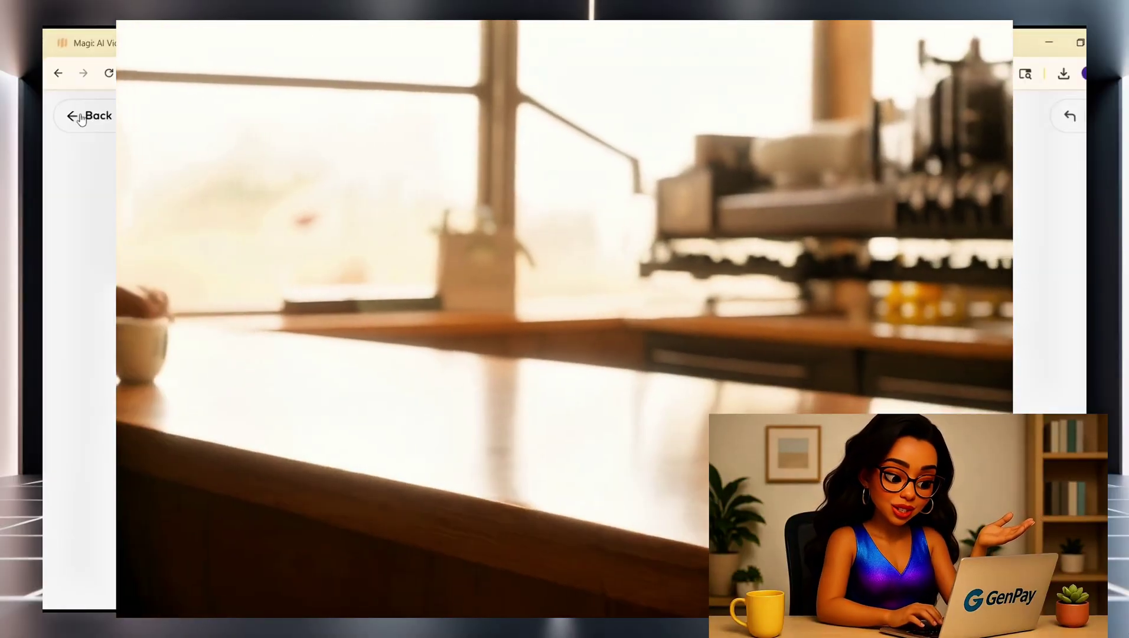
left_click(82, 119)
- Create another project and generate the sidewalk walk-away clip
left_click(559, 577)
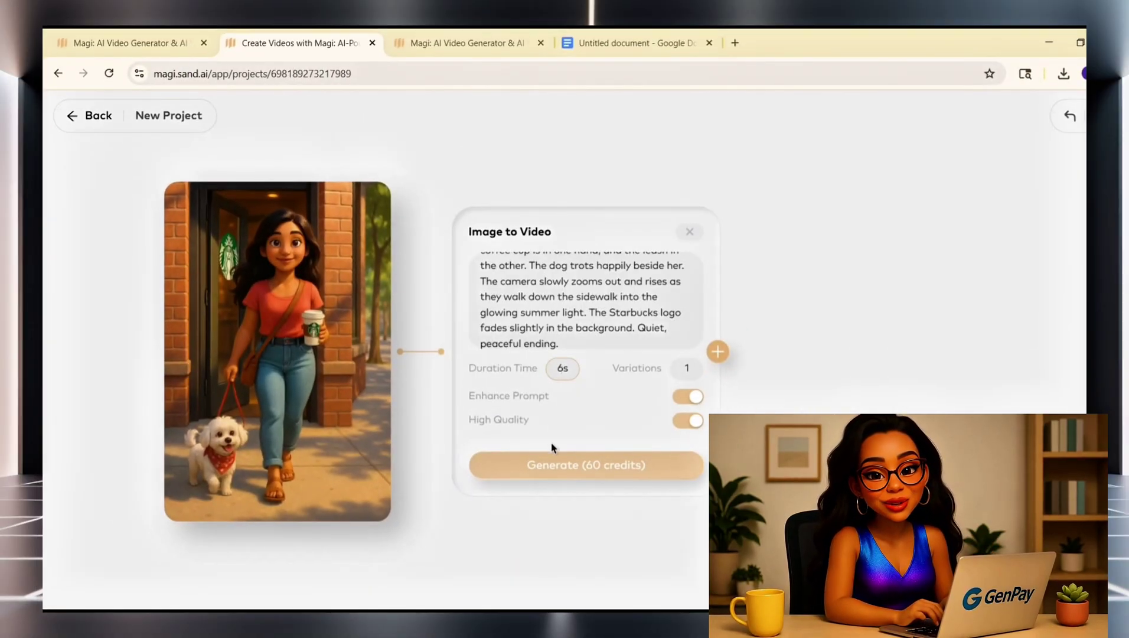
left_click(594, 465)
left_click(88, 115)
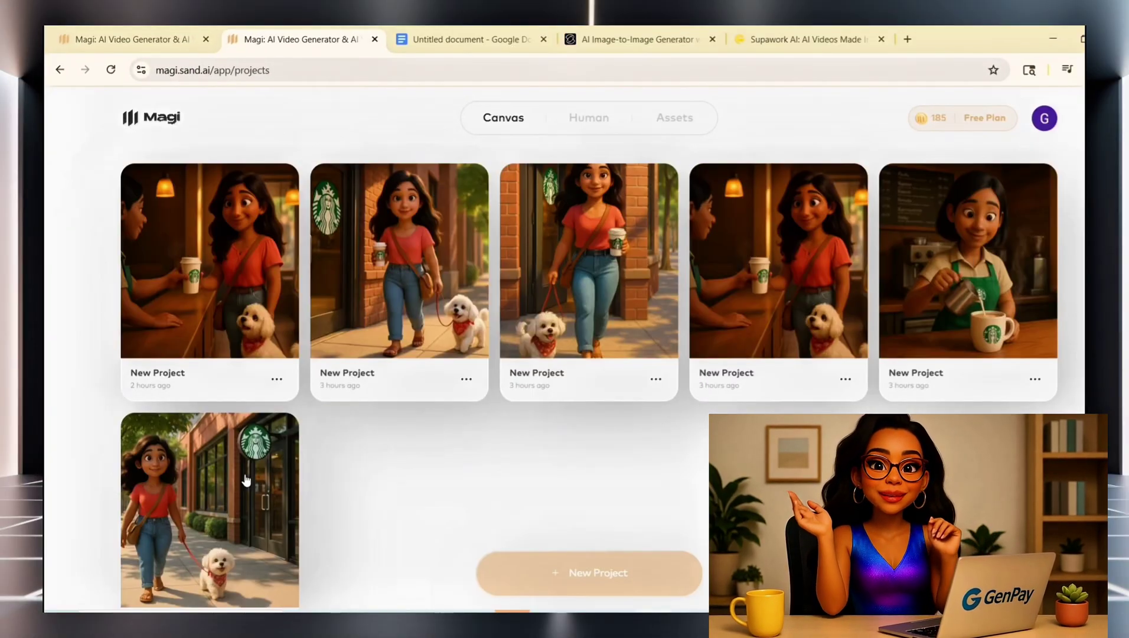
- Play the sidewalk-walk clip in the Info view and pause it
left_click(209, 505)
left_click(895, 353)
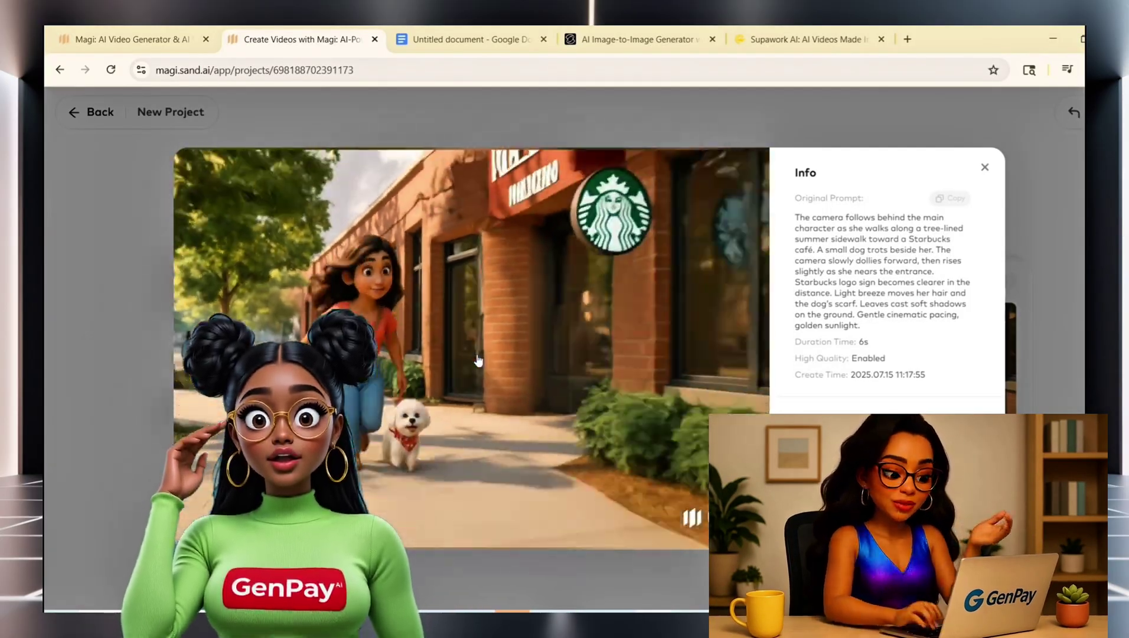
left_click(479, 360)
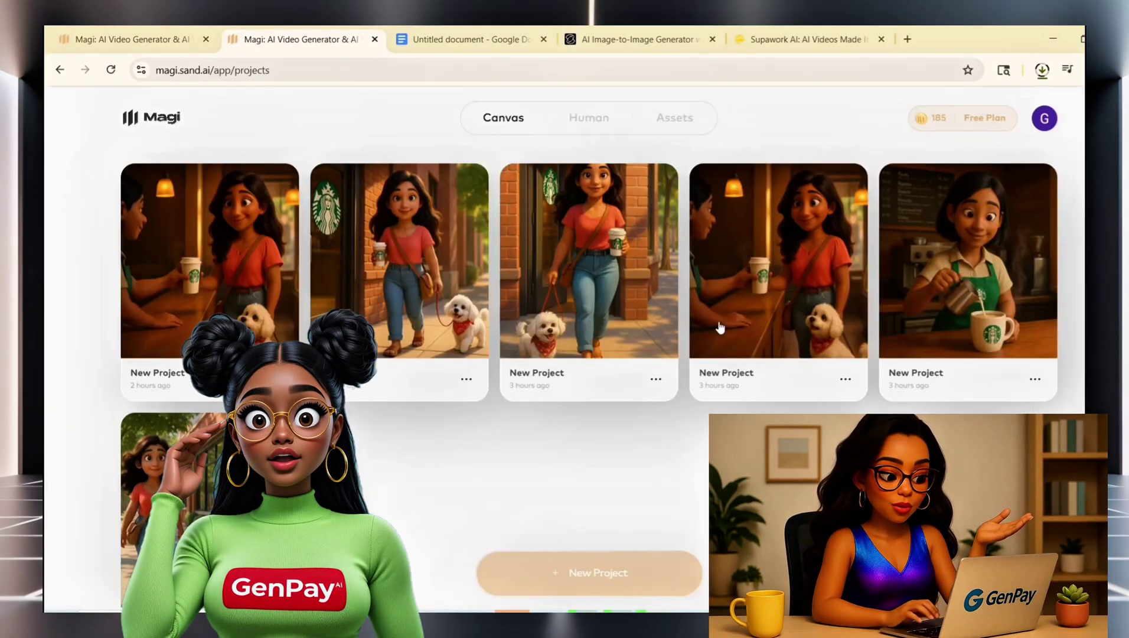
left_click(716, 328)
- Play the barista and coffee-handoff clips, then reopen the Starbucks-walk project's video
left_click(894, 353)
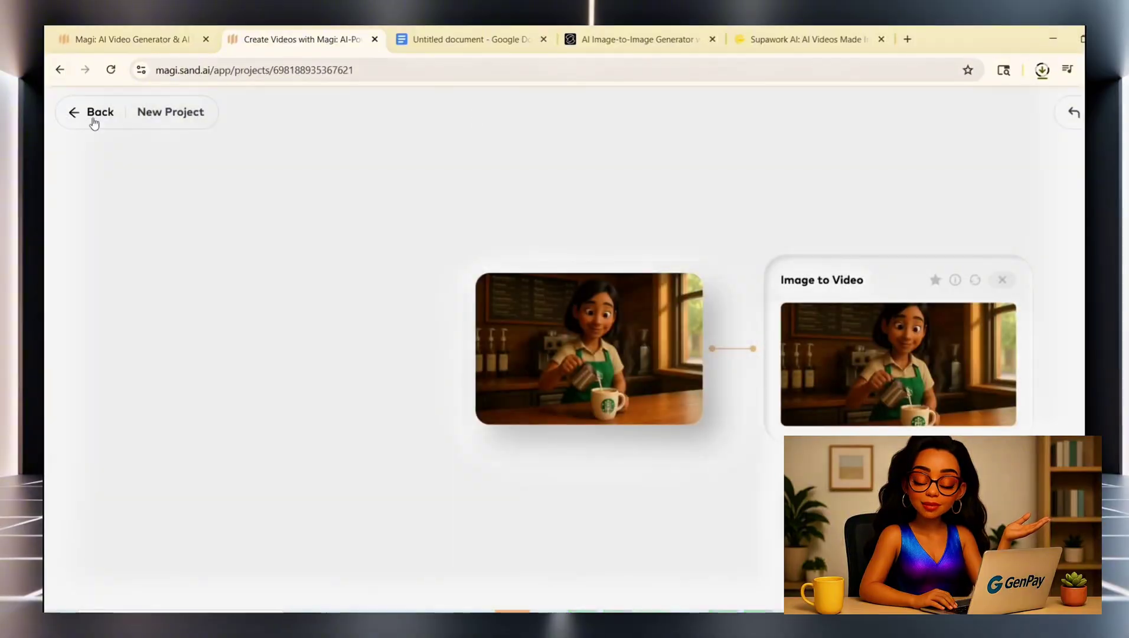
left_click(792, 295)
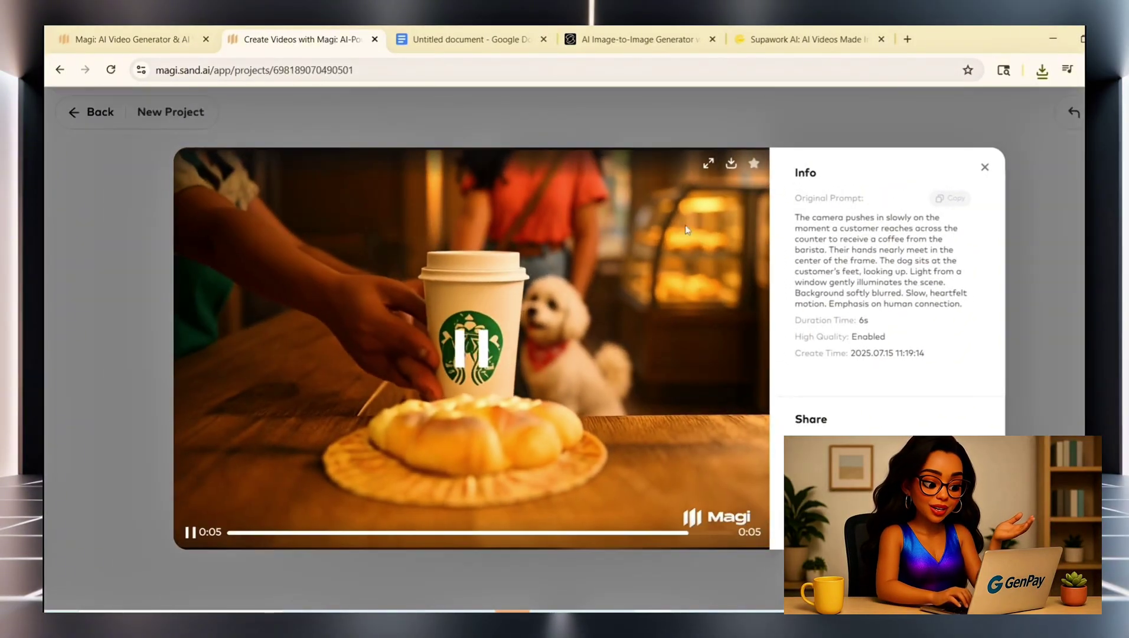
left_click(722, 171)
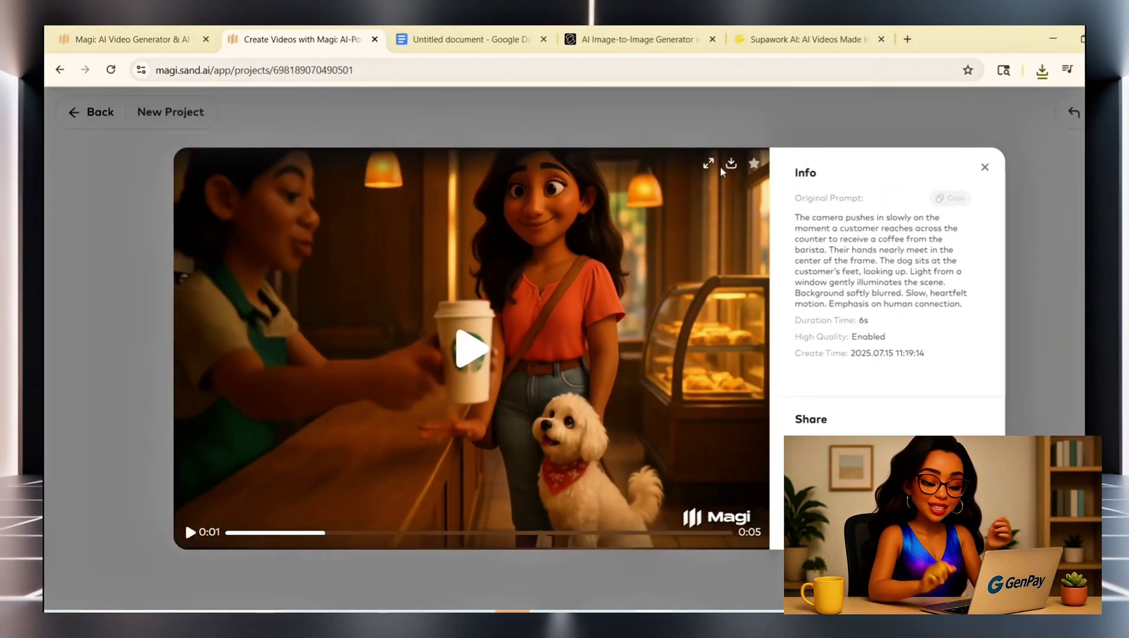
left_click(983, 168)
left_click(93, 112)
left_click(209, 504)
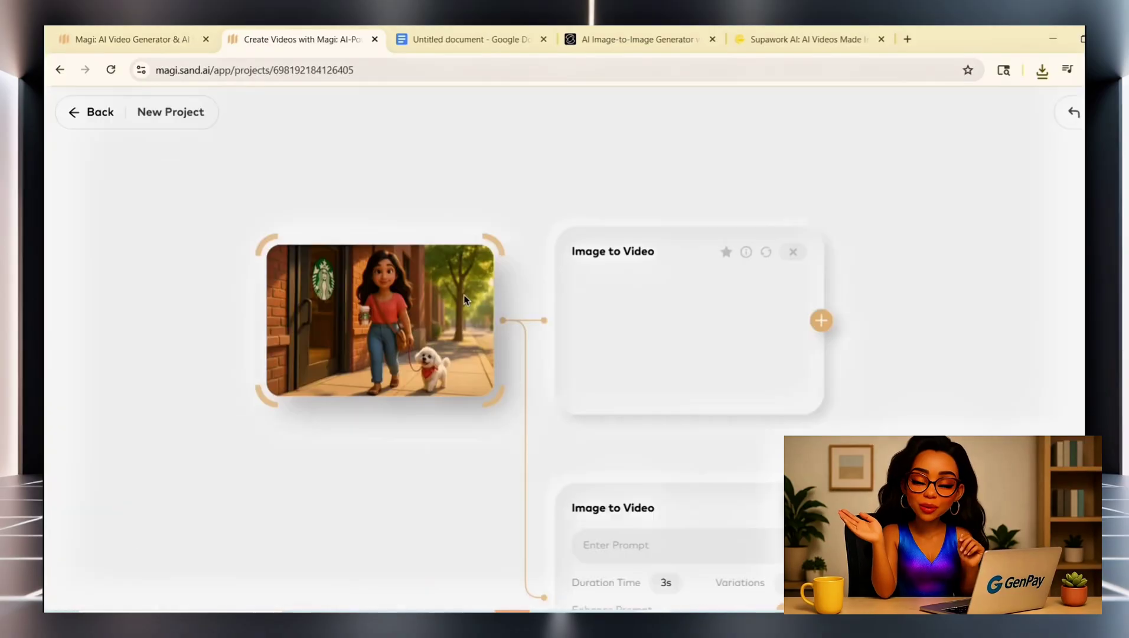
left_click(458, 353)
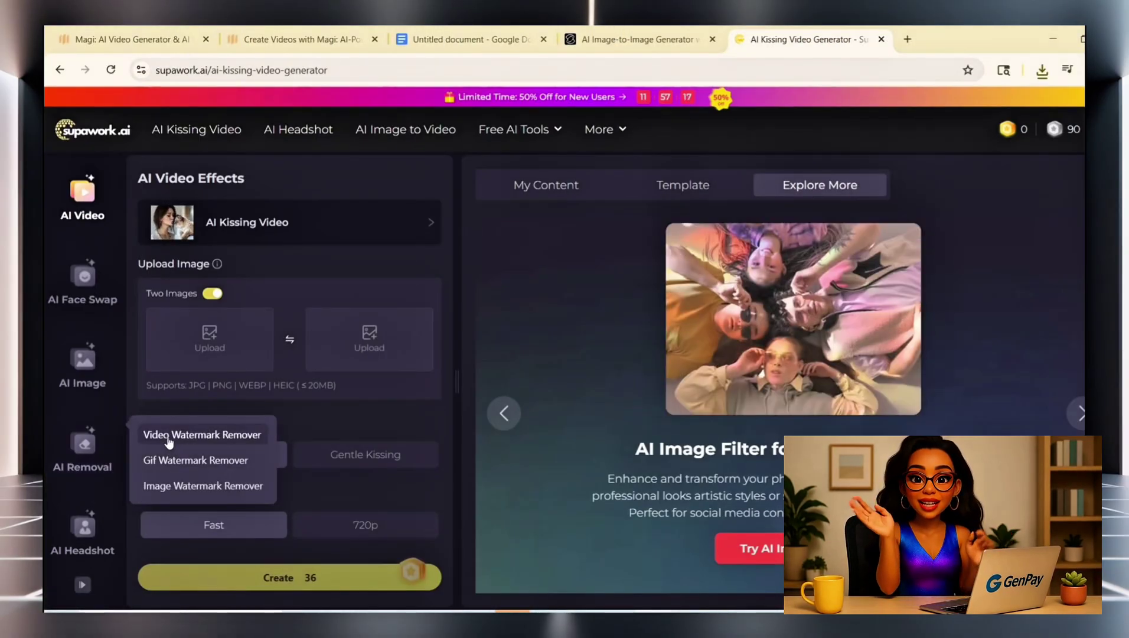
- Brush over the Magi logo on the barista clip, confirm the mask, then clear it
left_click(211, 437)
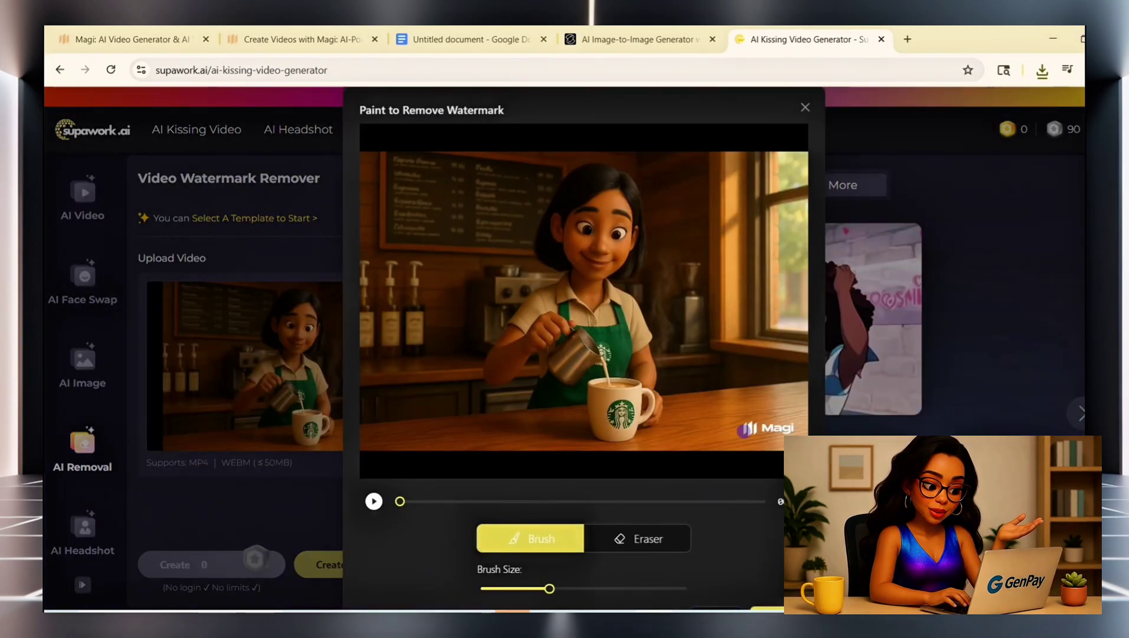
scroll(650, 512, "down", 1)
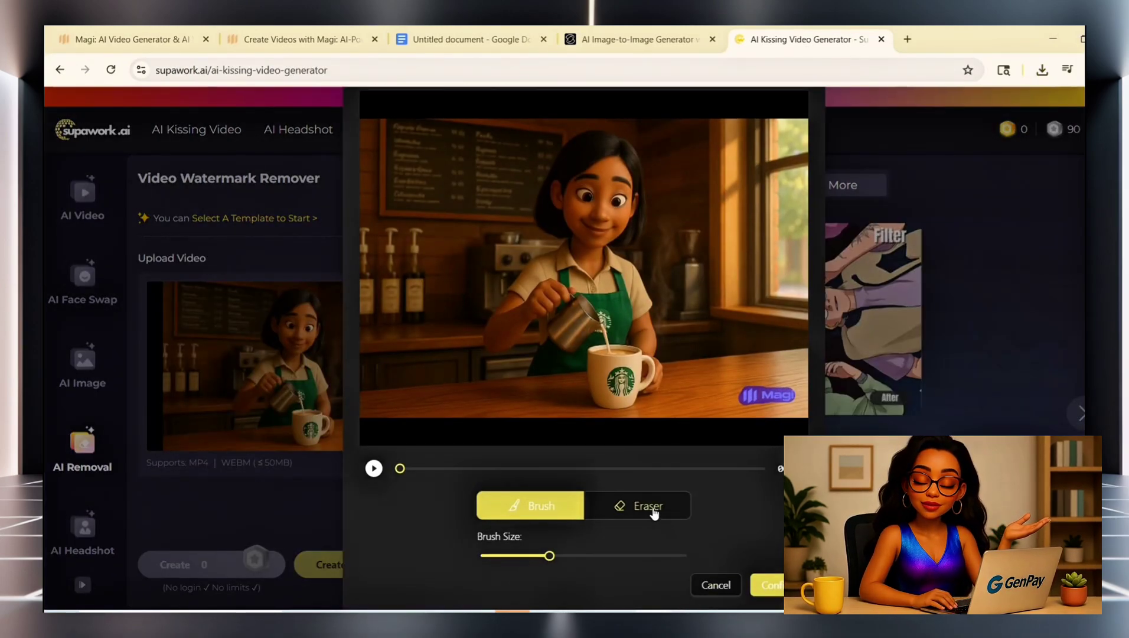
left_click(650, 508)
key("b")
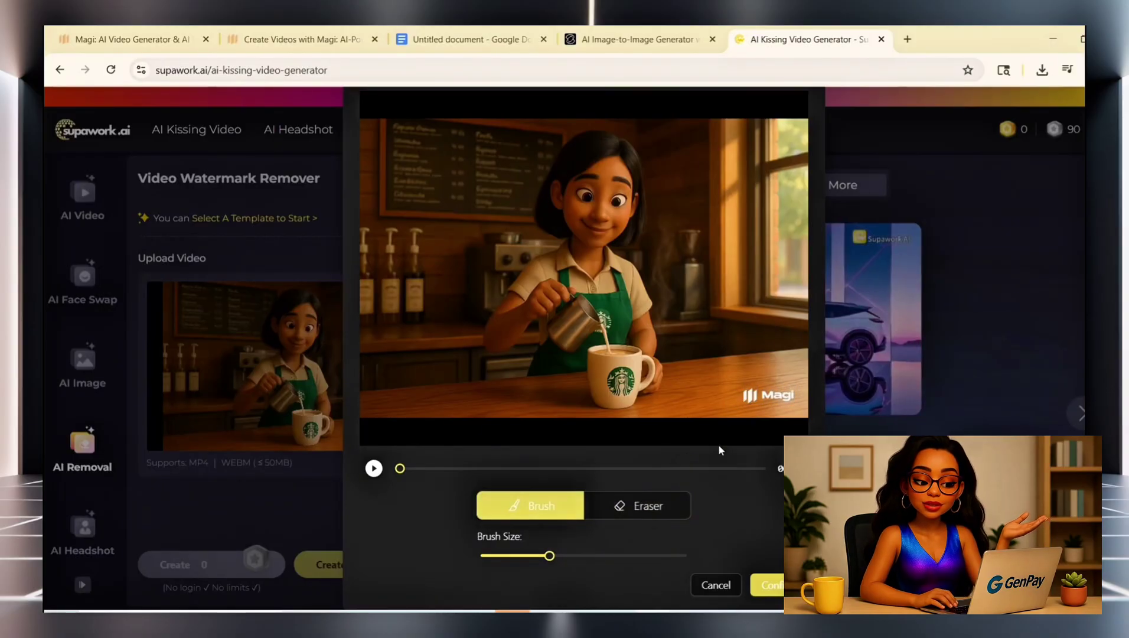
left_click(766, 584)
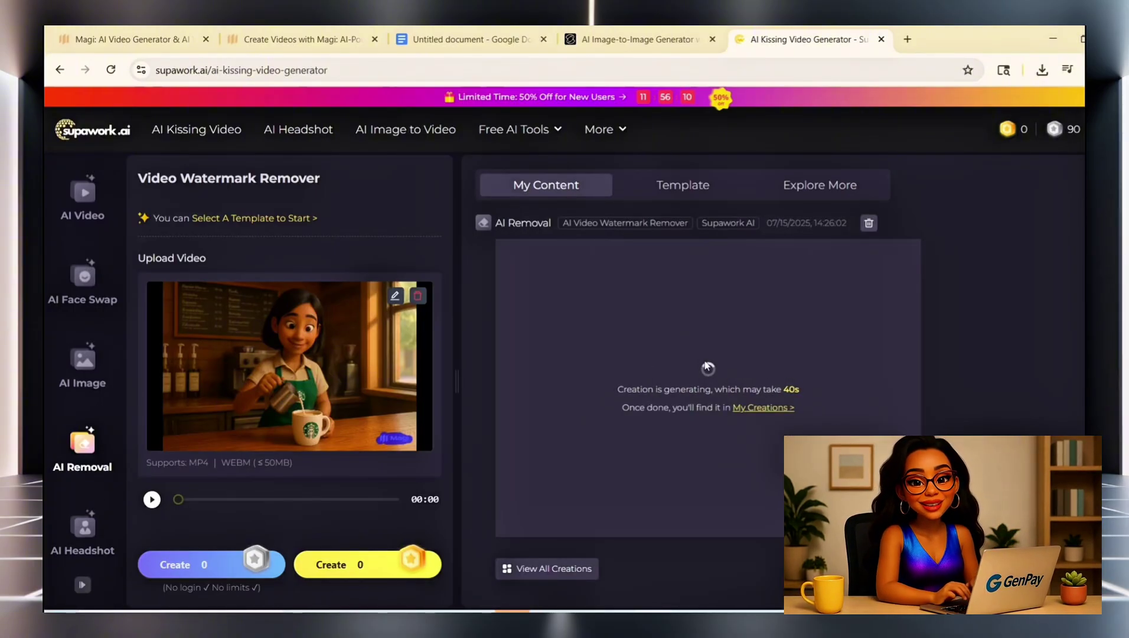
left_click(418, 295)
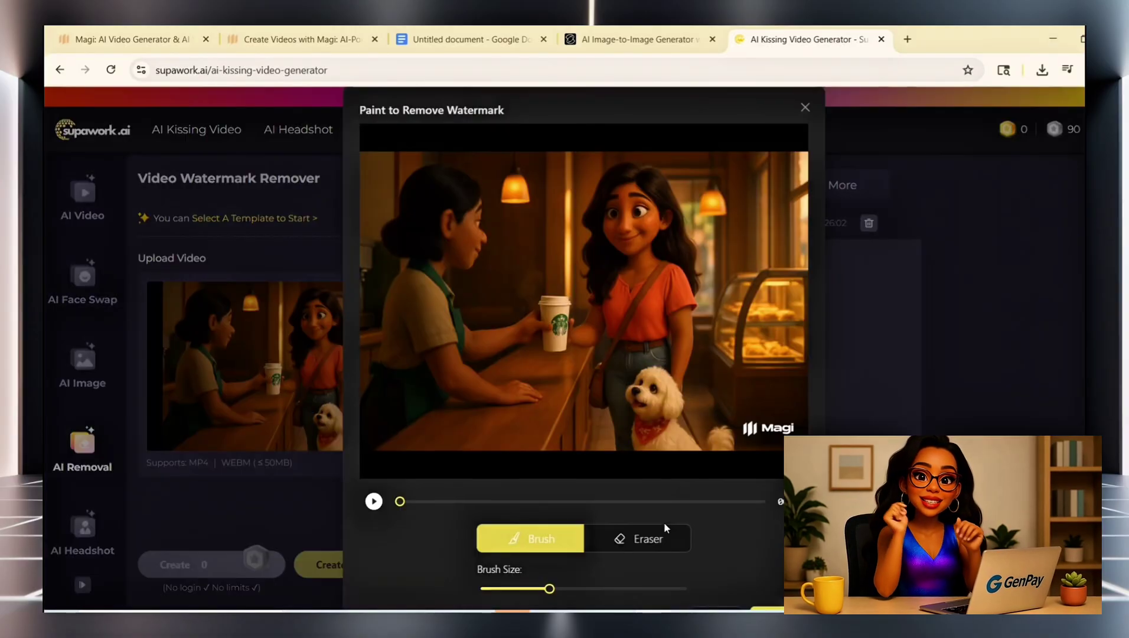
- Paint over the Magi logo on the coffee-handoff clip and start its removal
left_click_drag(746, 428, 793, 429)
right_click(768, 430)
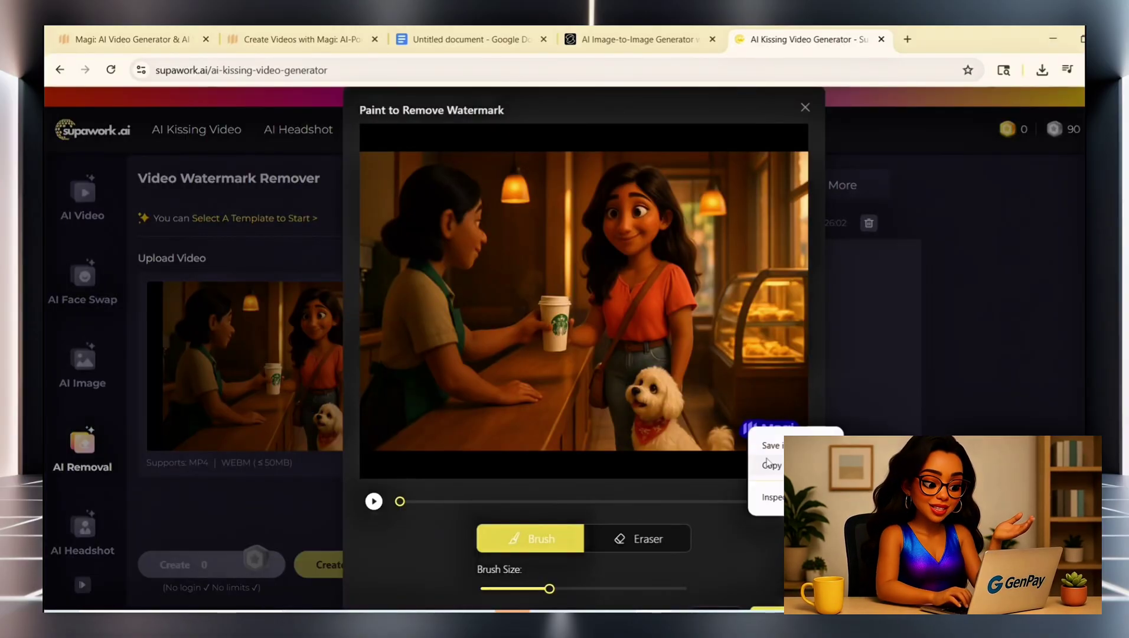
key("Escape")
scroll(767, 430, "down", 1)
left_click(767, 585)
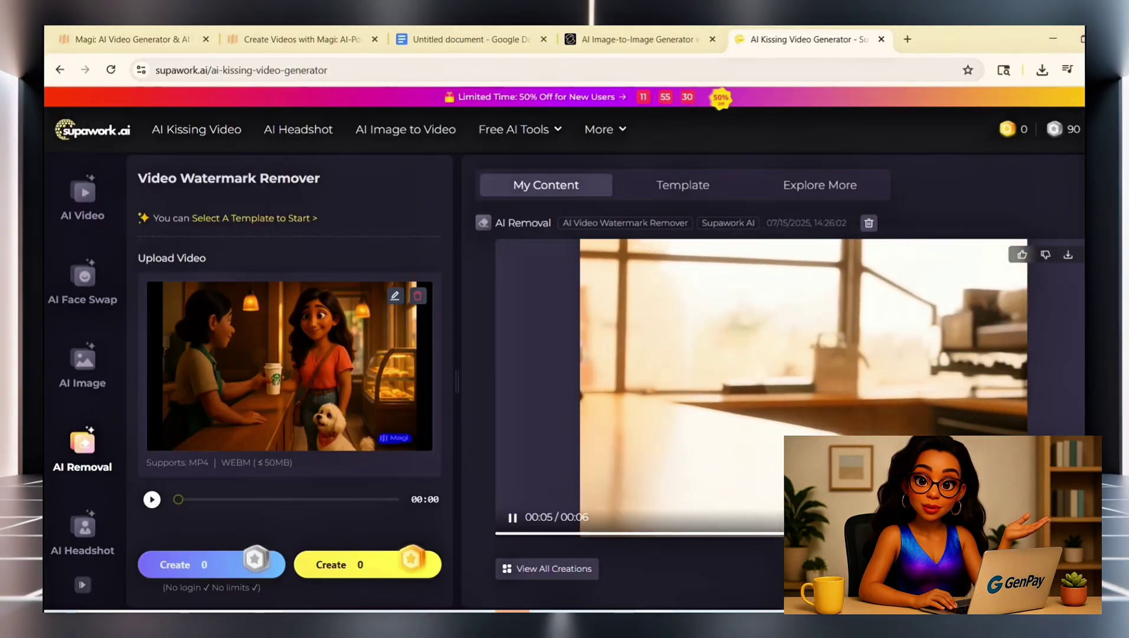
- Start the sidewalk clip's watermark removal, then review and download the cleaned barista video
left_click(366, 564)
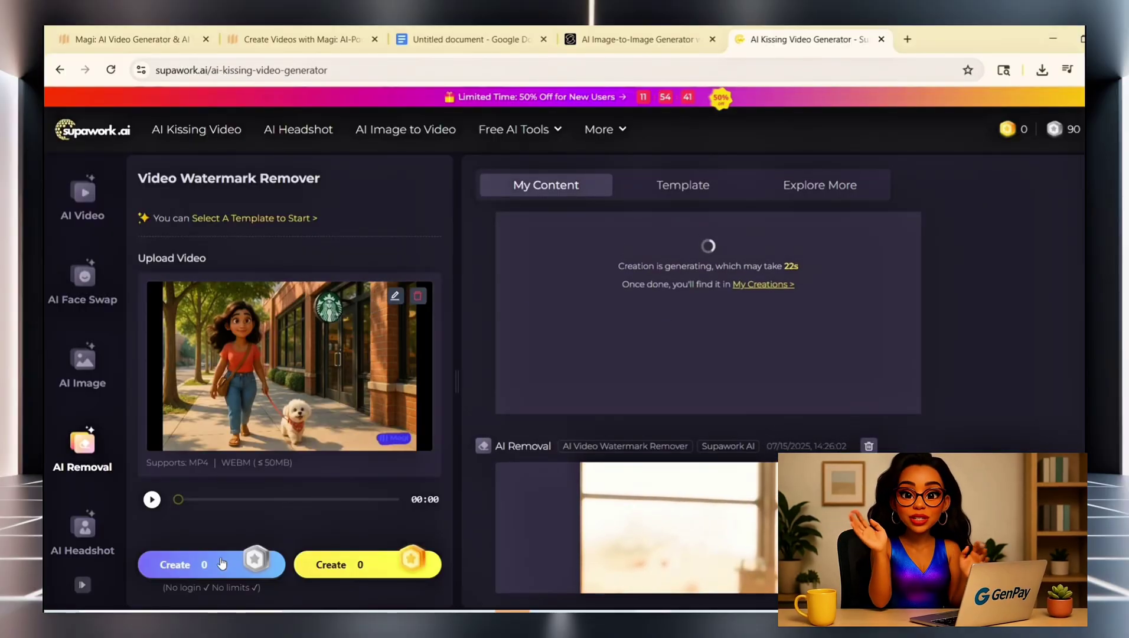
scroll(572, 421, "up", 4)
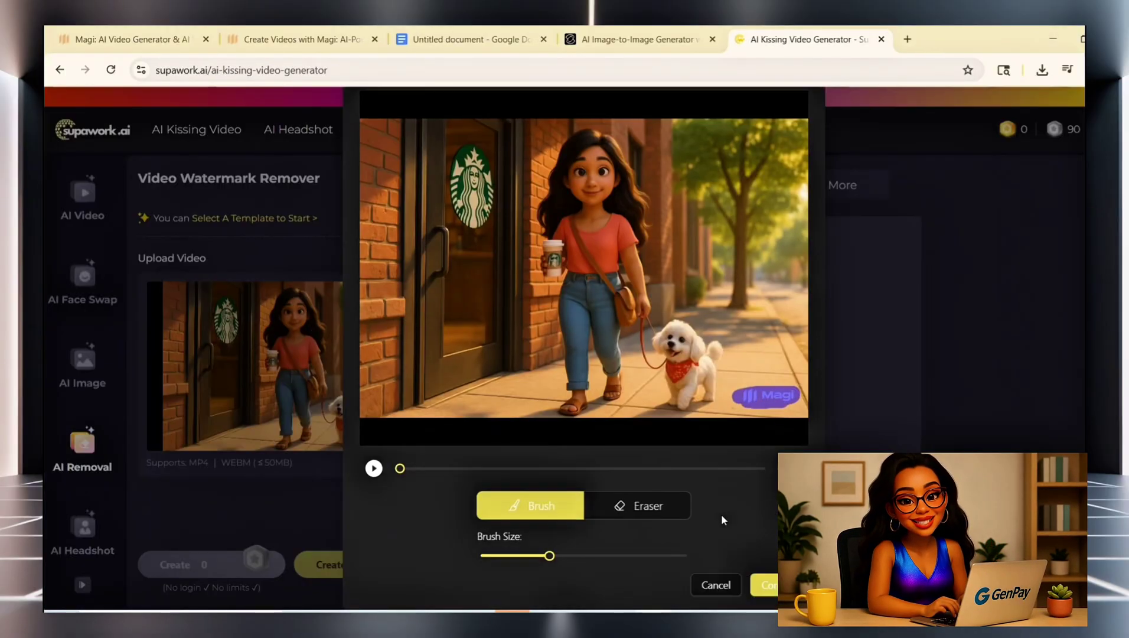
left_click(190, 566)
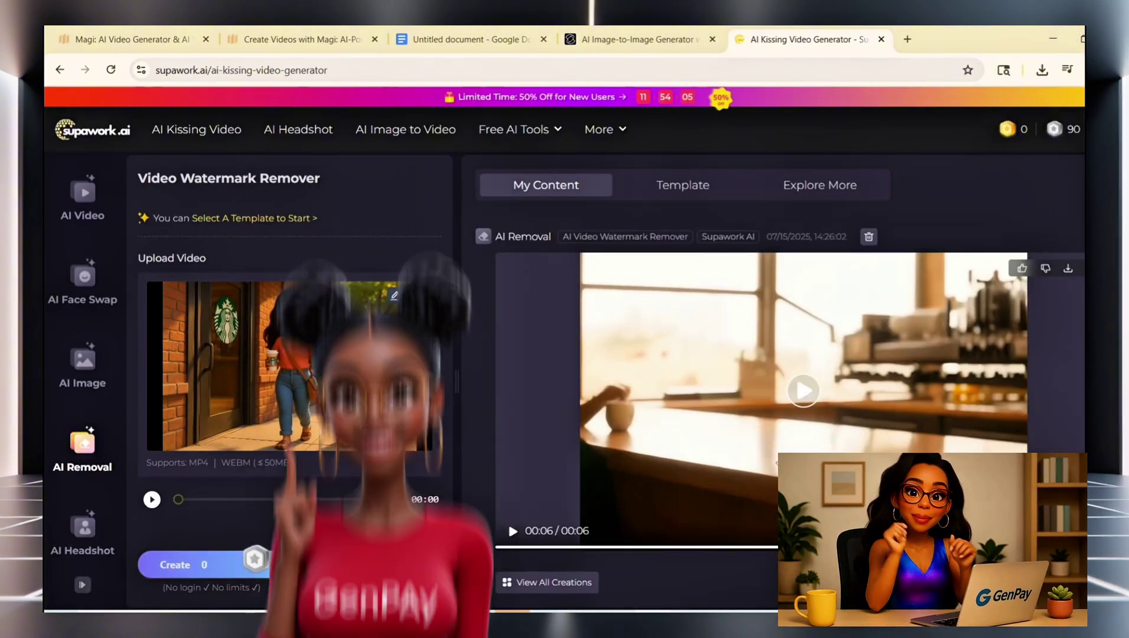
left_click(532, 546)
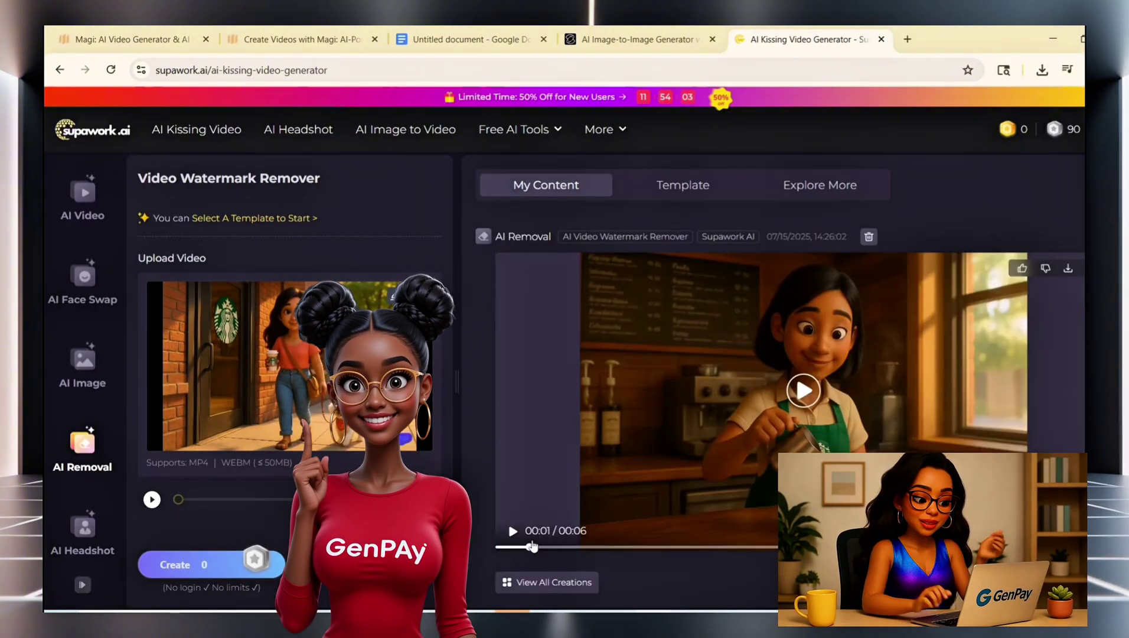
left_click(1068, 269)
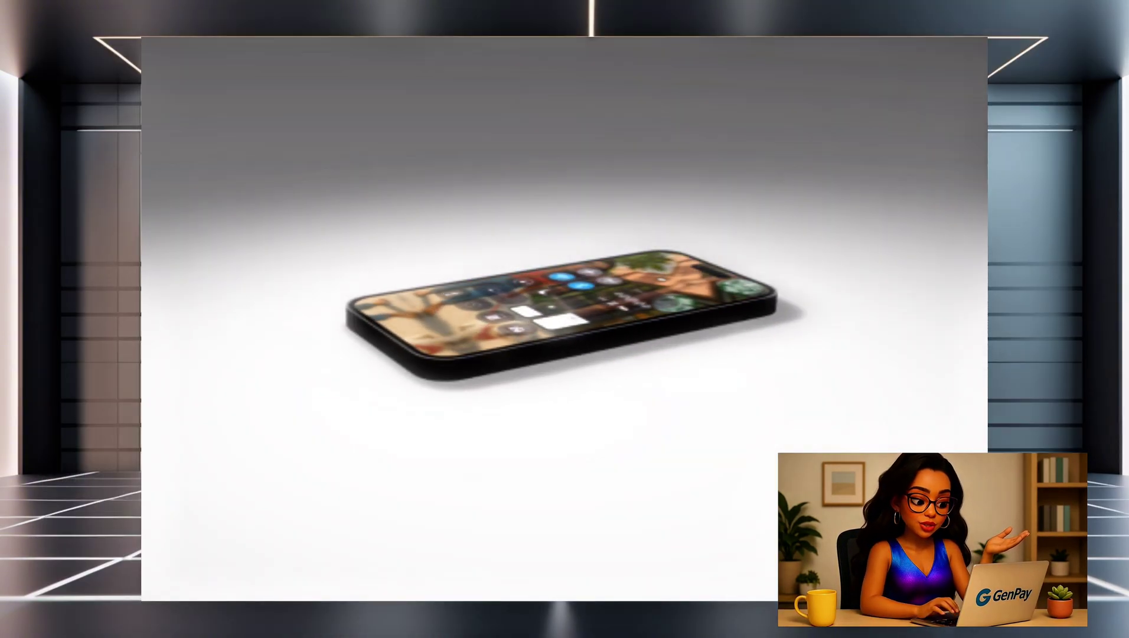